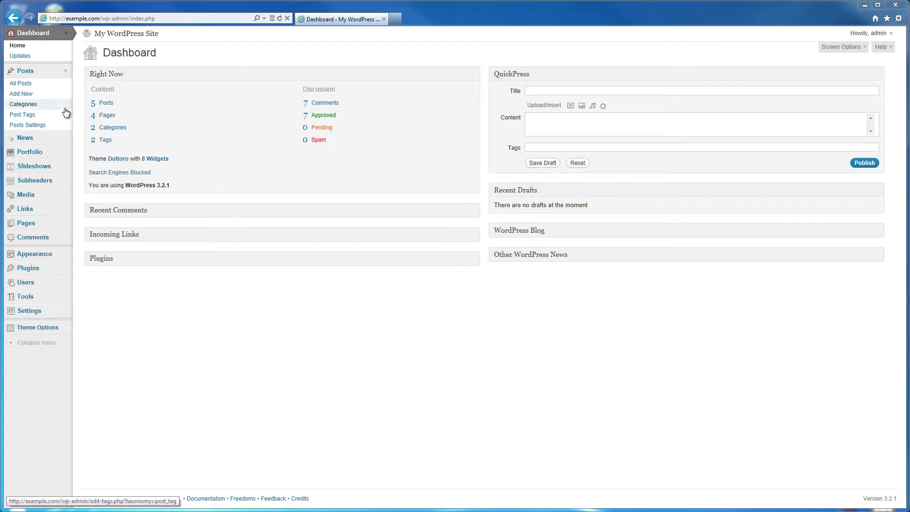
- Open Post 5 for editing and go to its Gallery Settings
left_click(44, 86)
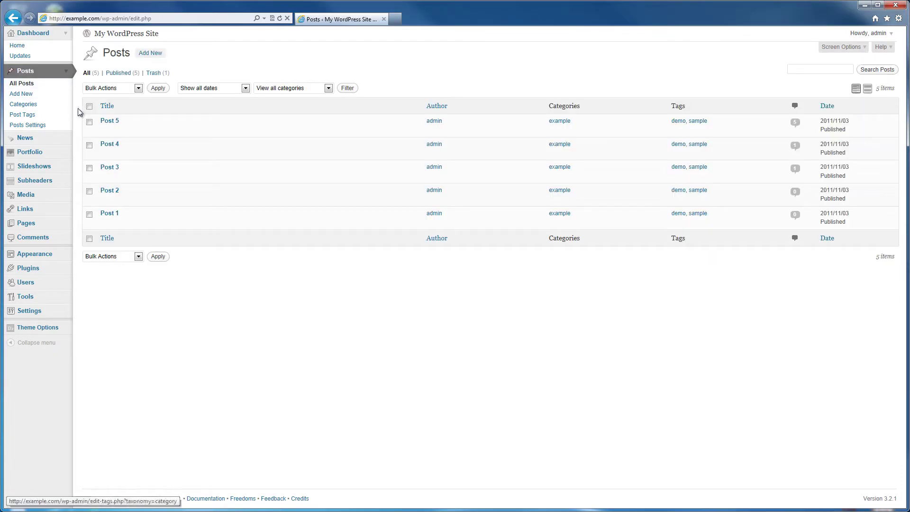
left_click(105, 133)
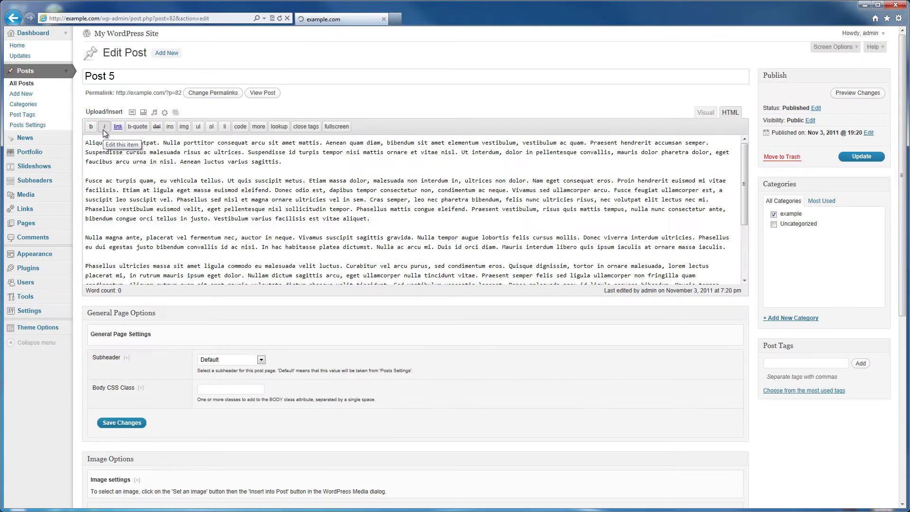
scroll(78, 296, "down", 6)
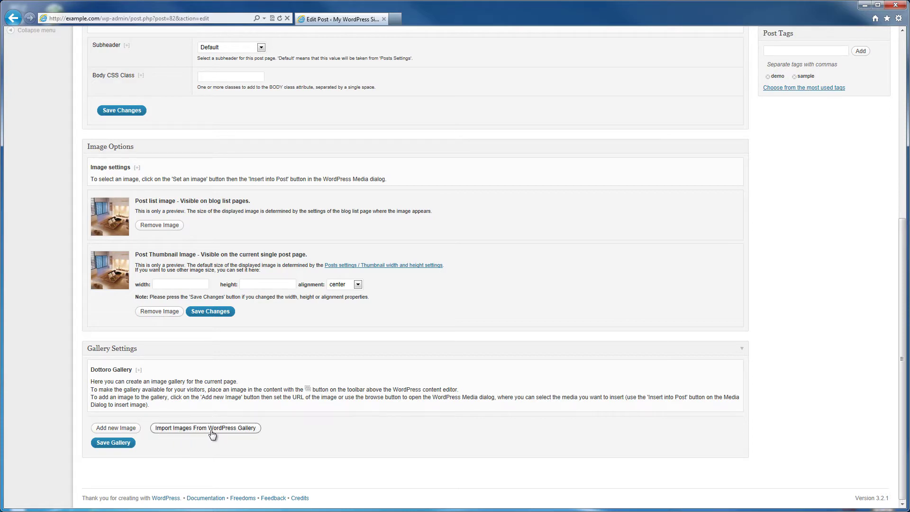
- Add a gallery image to the post, using the full-size wardrobe_19 picture from the Media Library
left_click(121, 428)
scroll(118, 434, "down", 2)
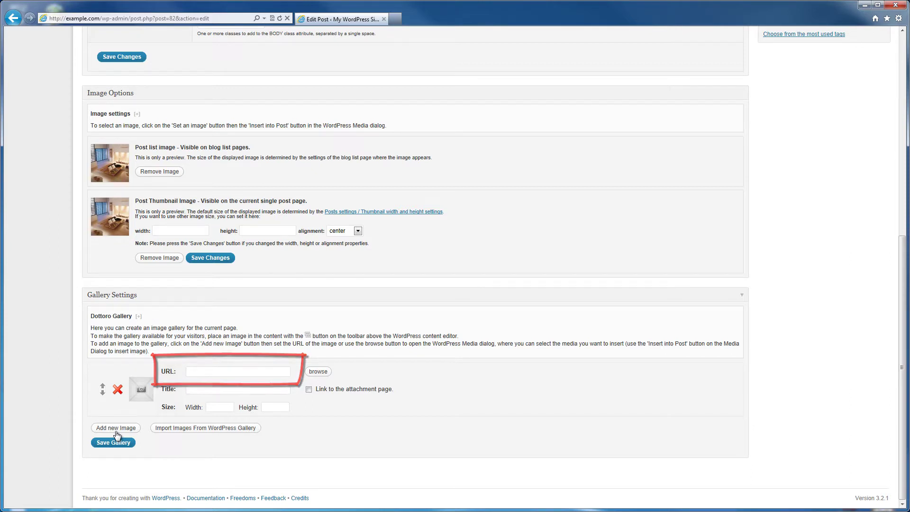
left_click(318, 372)
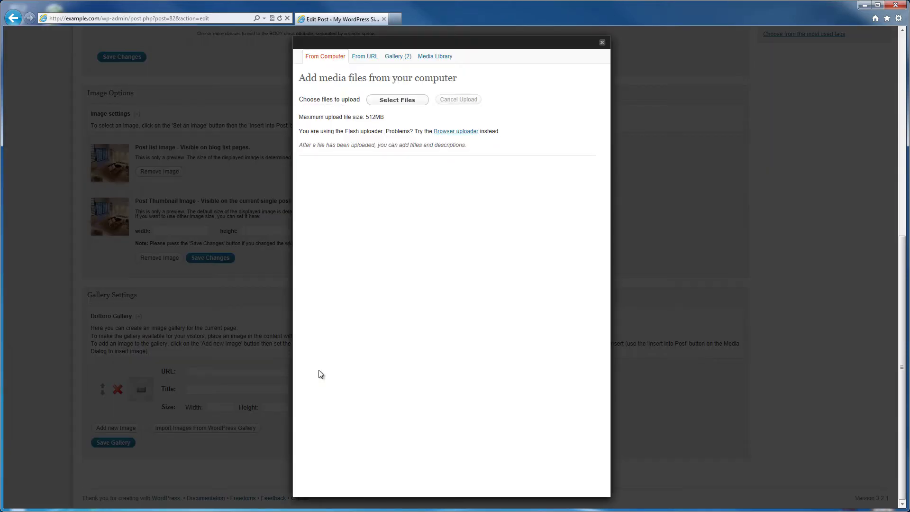
left_click(445, 59)
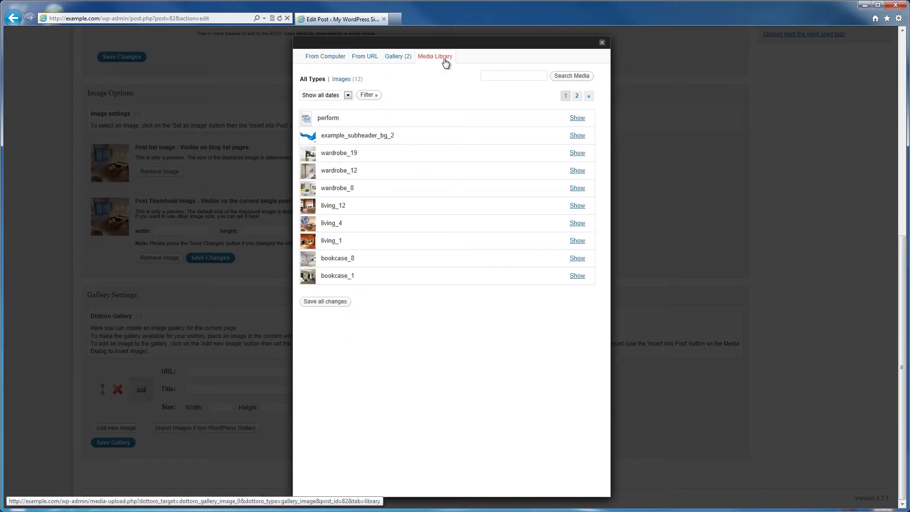
left_click(578, 153)
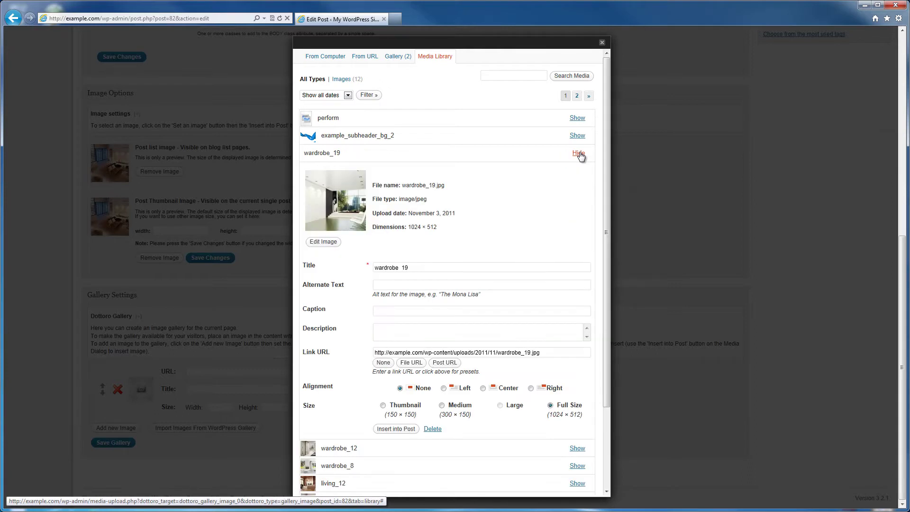
left_click(396, 429)
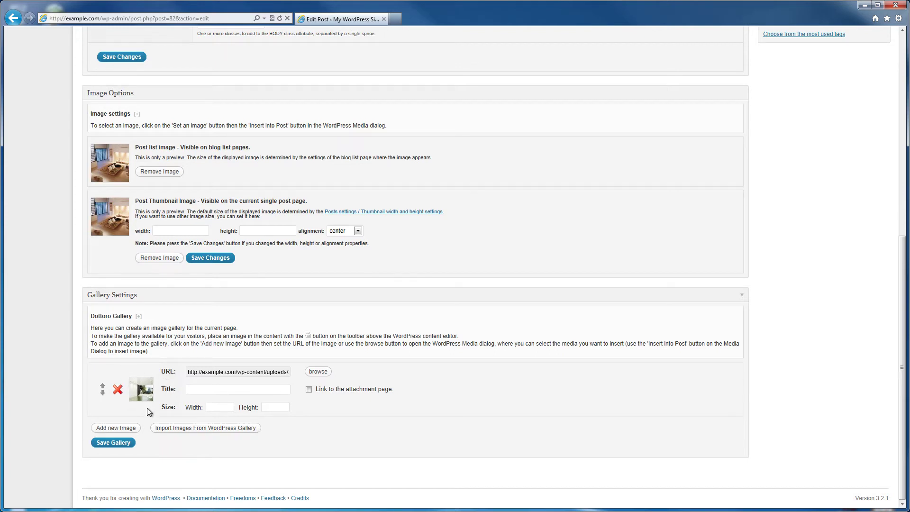
- Add living_1 from the Media Library as the second gallery image and save the gallery
left_click(132, 428)
left_click(316, 425)
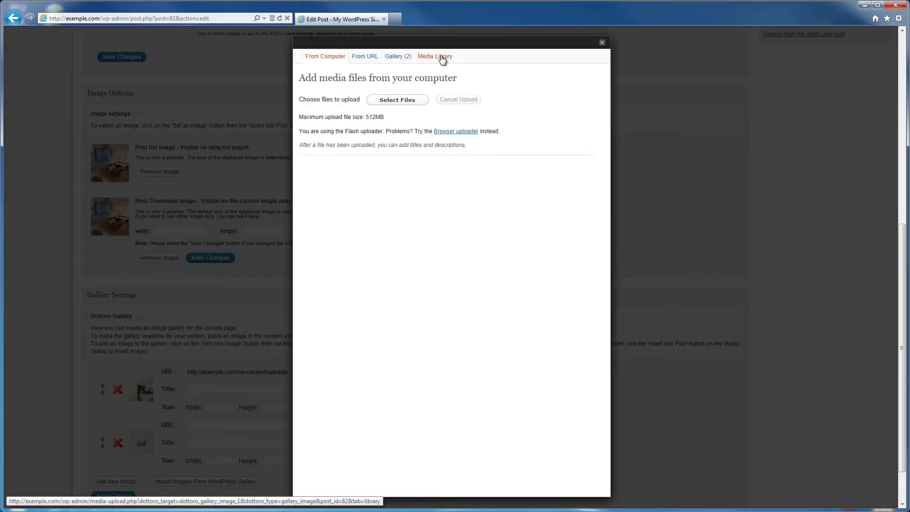
left_click(442, 58)
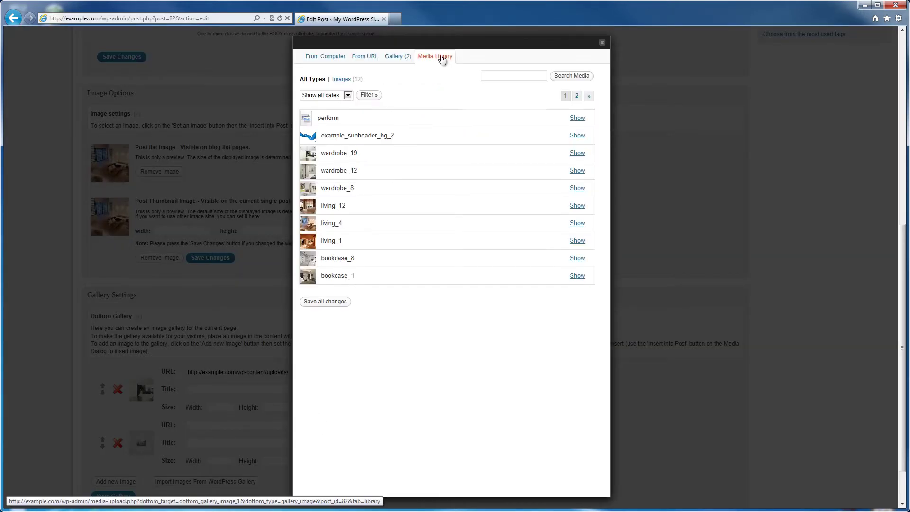
left_click(577, 243)
left_click(400, 481)
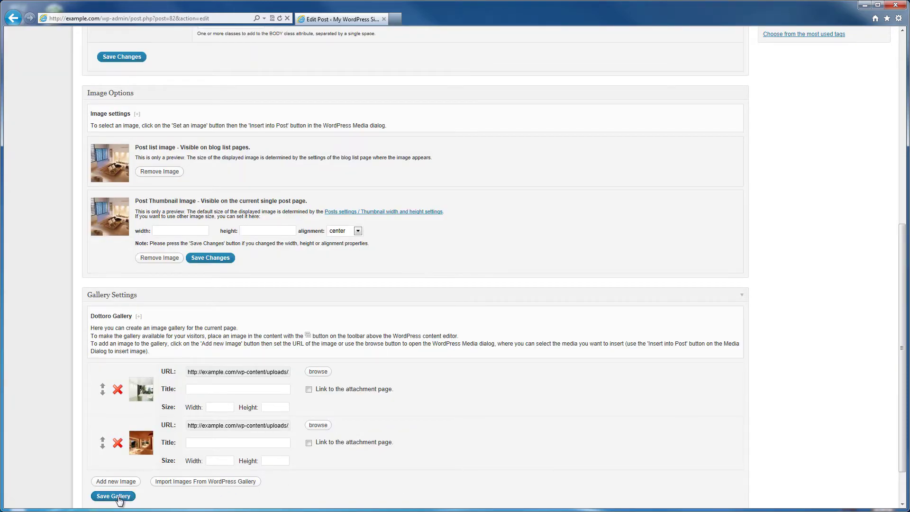
left_click(116, 497)
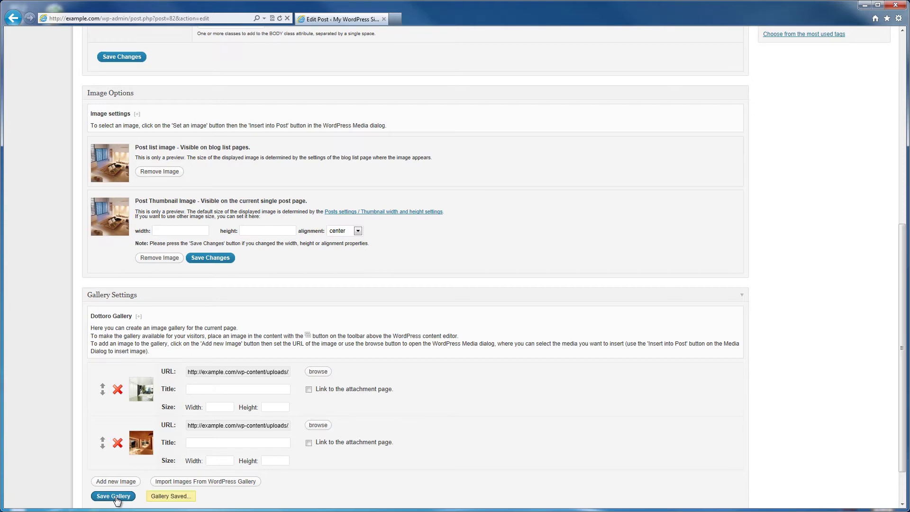
- View Post 5 in a new browser tab and preview its gallery from the post image, pausing the slideshow before closing it
scroll(75, 424, "up", 8)
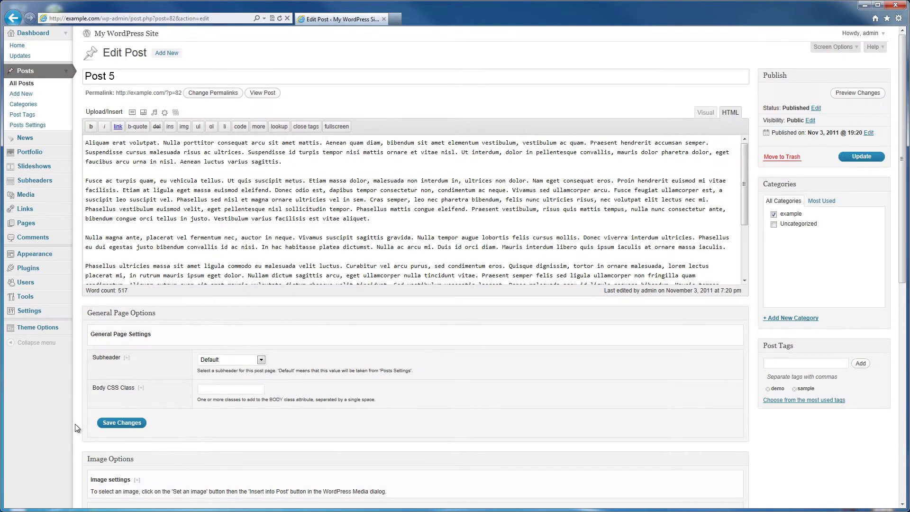
right_click(266, 96)
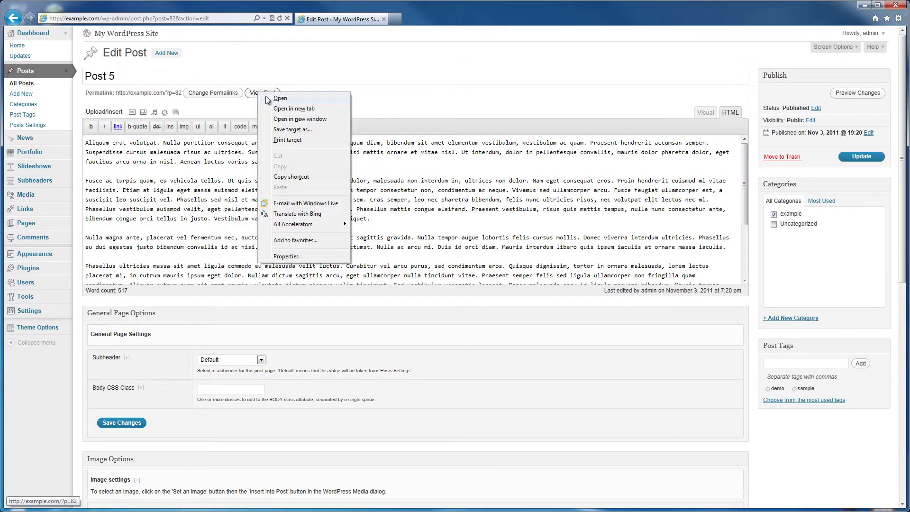
left_click(287, 108)
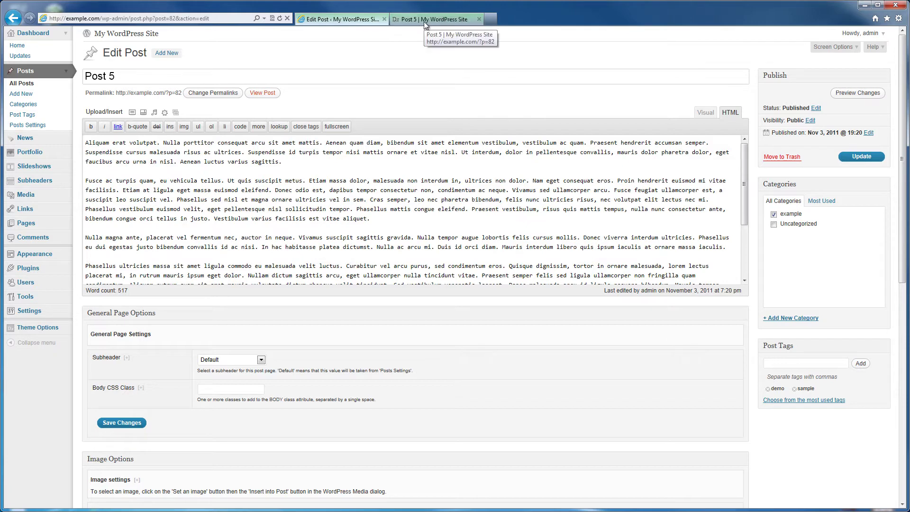
left_click(424, 21)
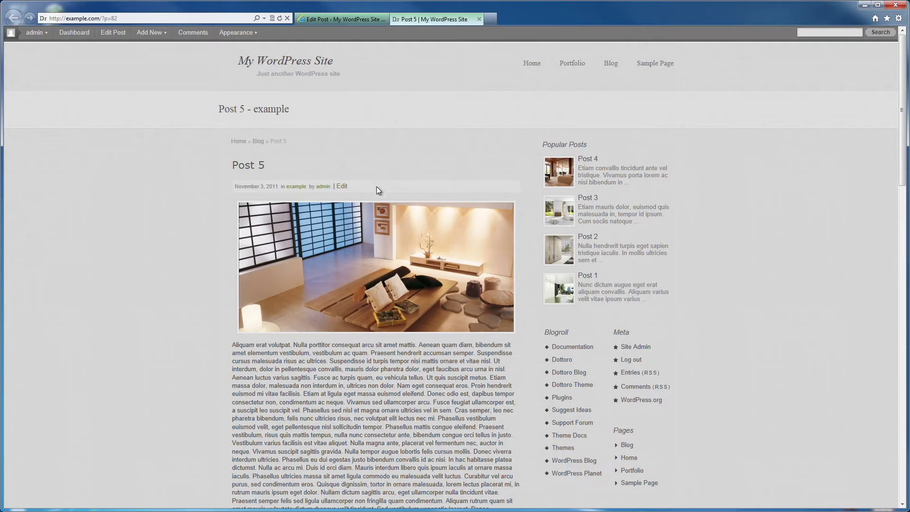
left_click(368, 239)
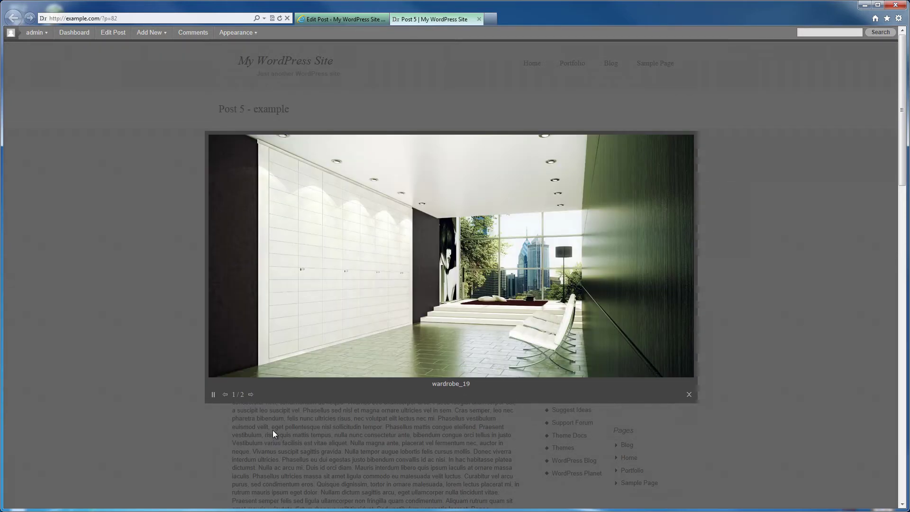
left_click(214, 395)
left_click(156, 334)
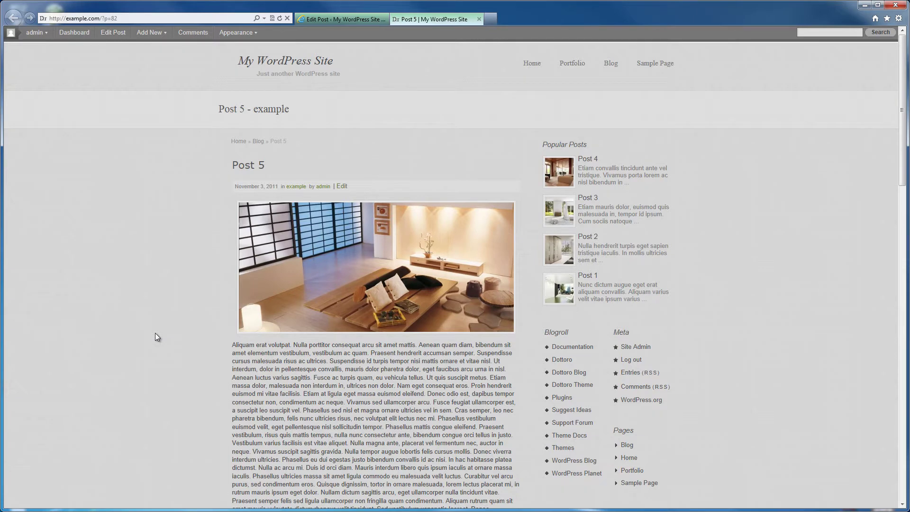
- Back in the post editor, set the title of the wardrobe_19 gallery image to "First Image"
left_click(332, 21)
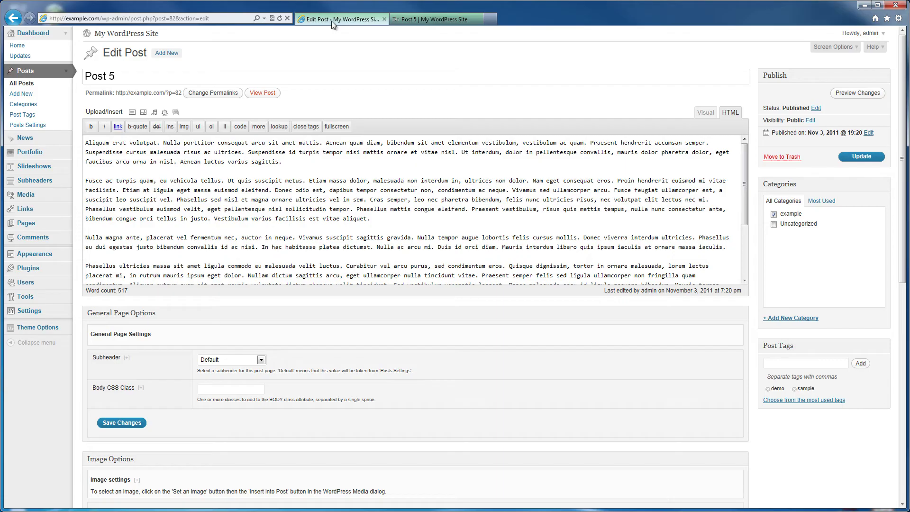
scroll(82, 332, "down", 9)
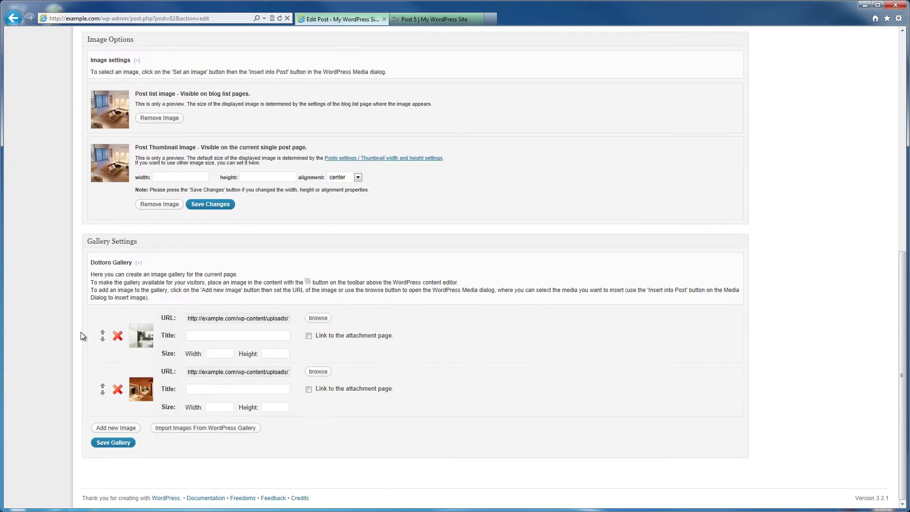
left_click(188, 336)
type("First")
type(" Image")
- Title the living_1 gallery image "Second Image", link it to the attachment page, and save the gallery
type("Second")
type(" Image")
left_click(309, 390)
left_click(124, 444)
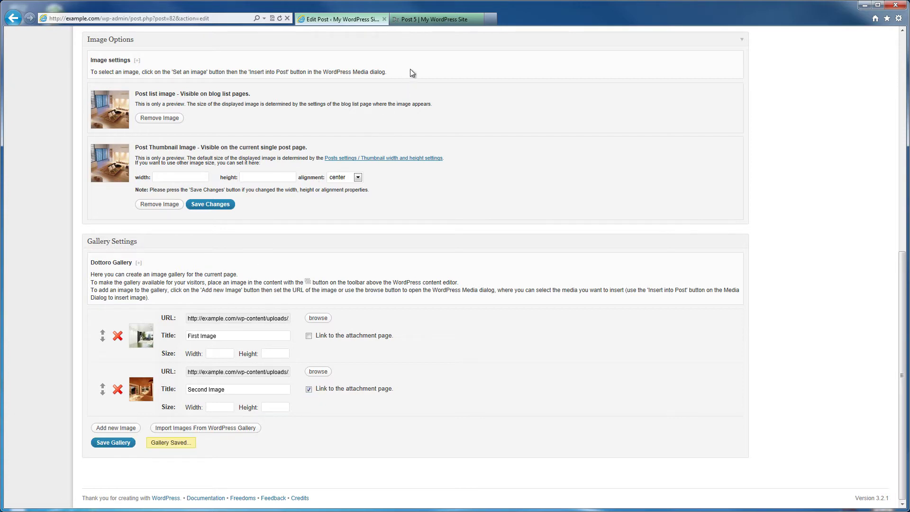
- Reload the published Post 5 page and open its gallery from the post image
left_click(439, 23)
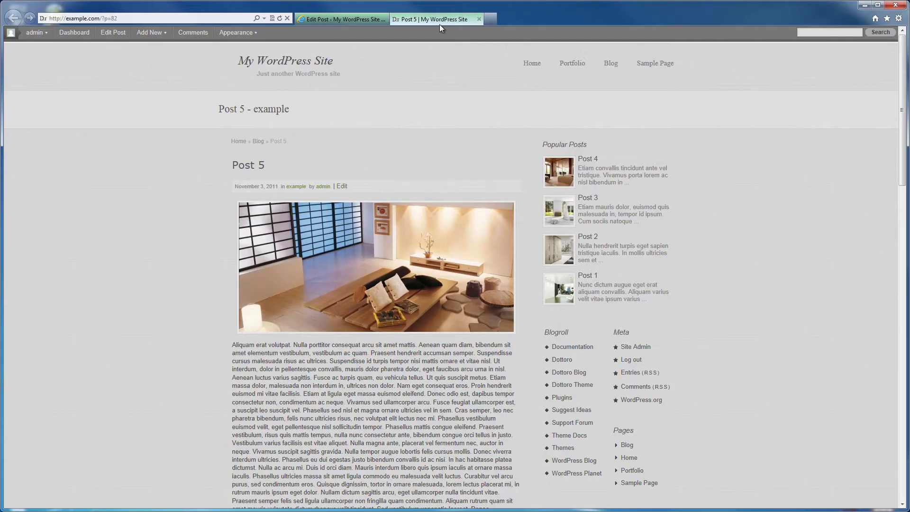
left_click(281, 19)
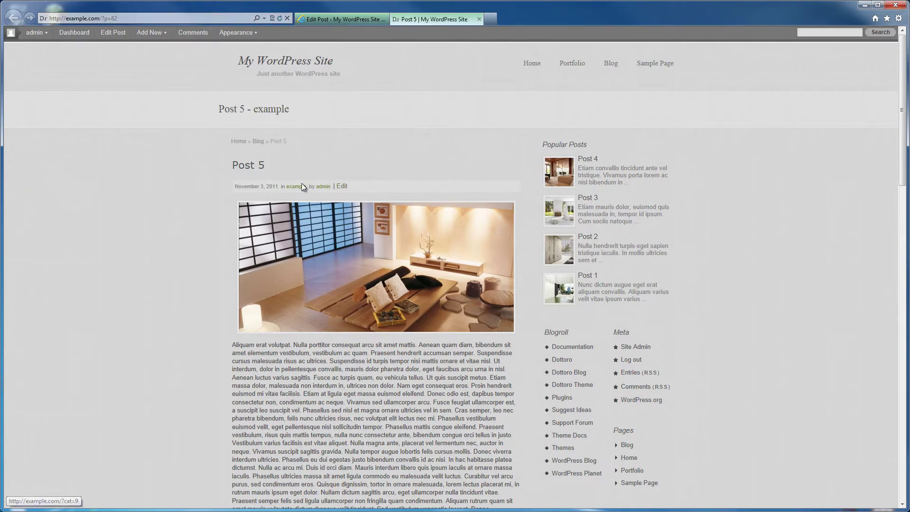
left_click(320, 272)
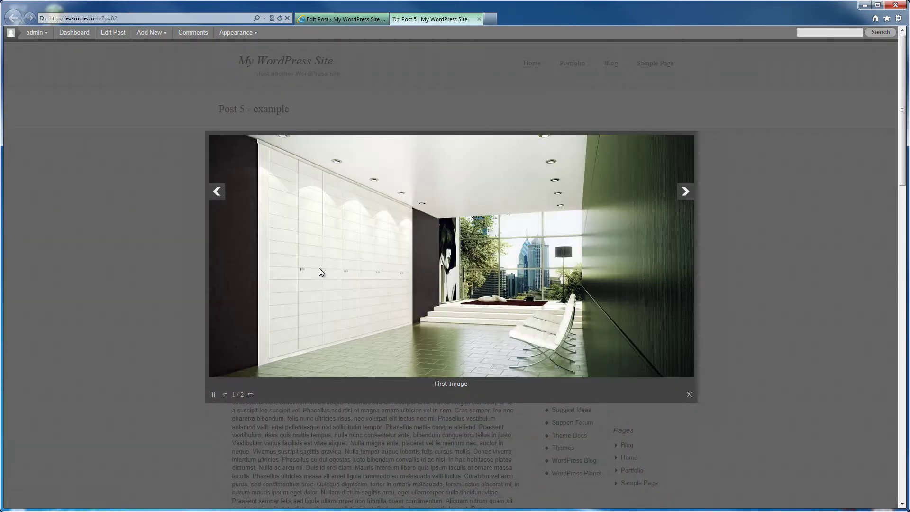
- Check the link target of the "First Image" title in a new browser tab, closing that tab when done
right_click(445, 385)
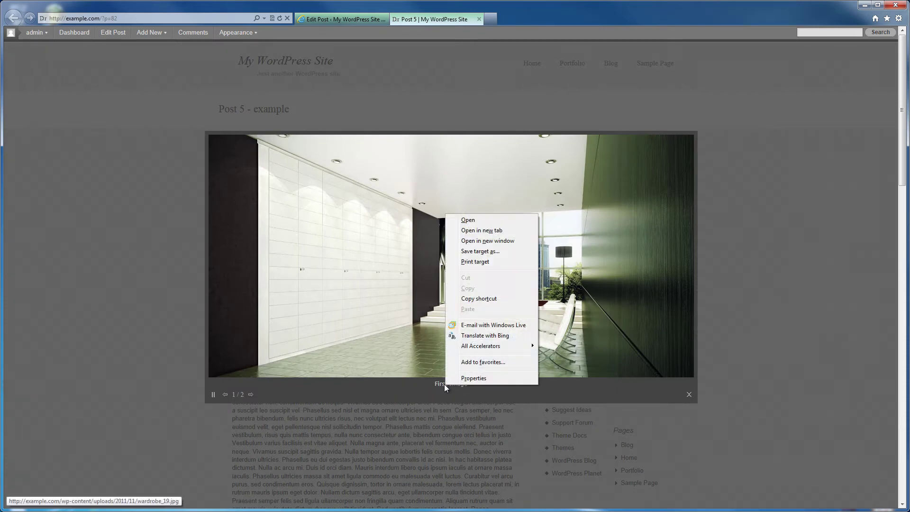
left_click(478, 232)
left_click(511, 20)
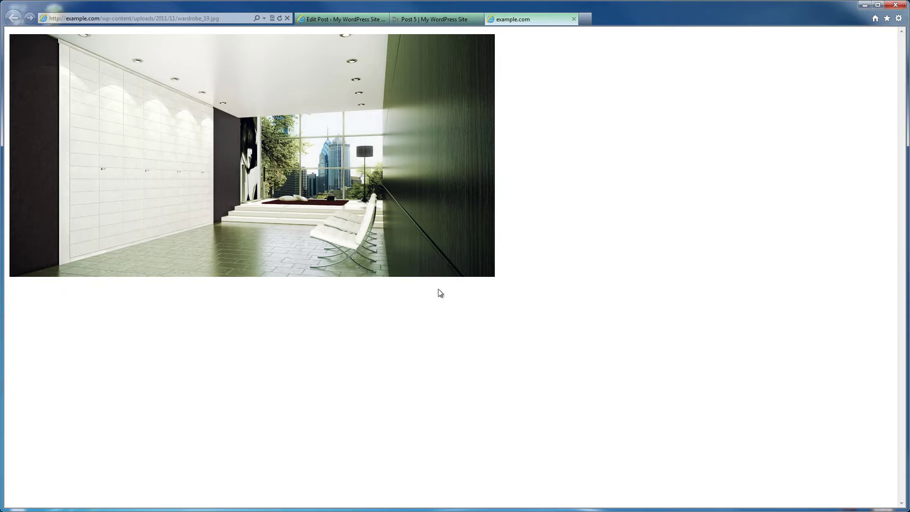
left_click(574, 19)
- Check the attachment page linked from the "Second Image" title in a new browser tab, closing that tab when done
right_click(451, 423)
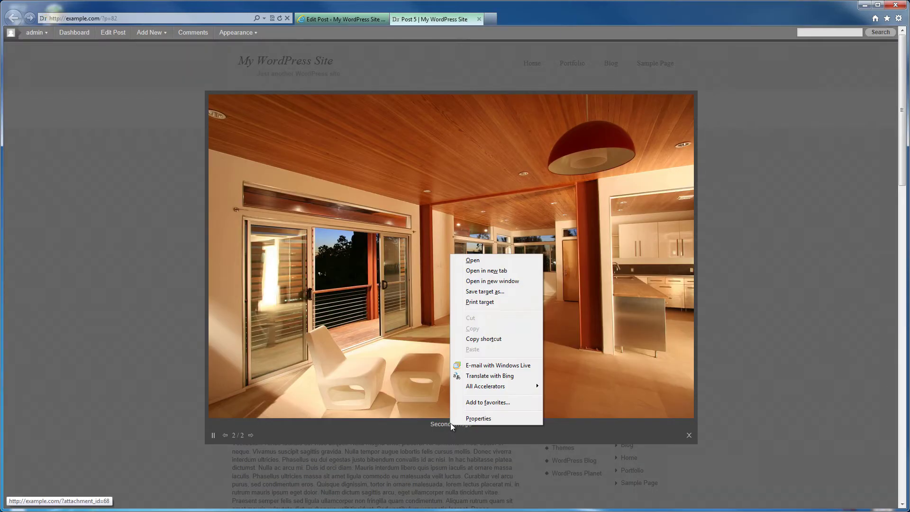
left_click(492, 271)
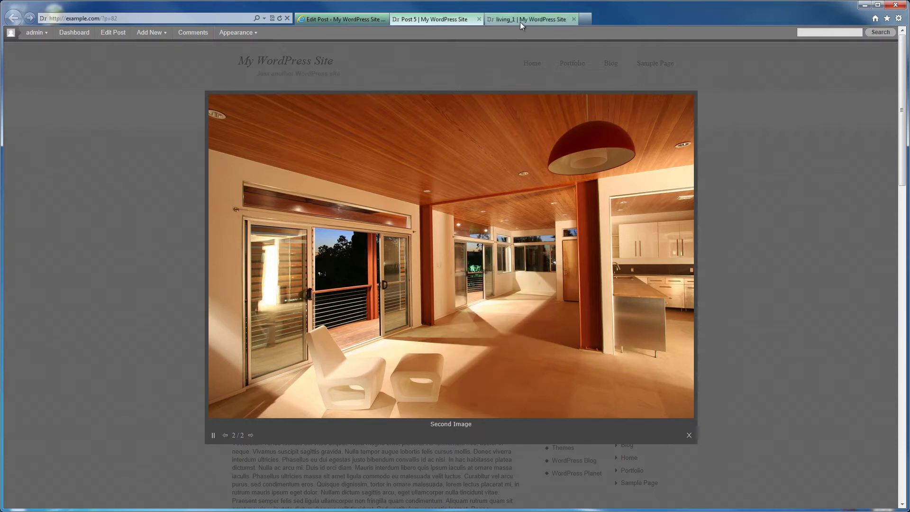
left_click(519, 19)
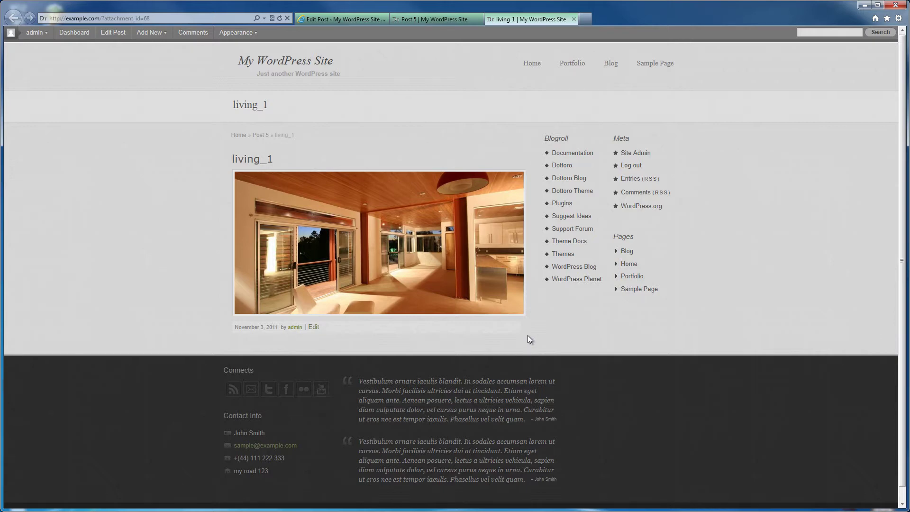
left_click(574, 19)
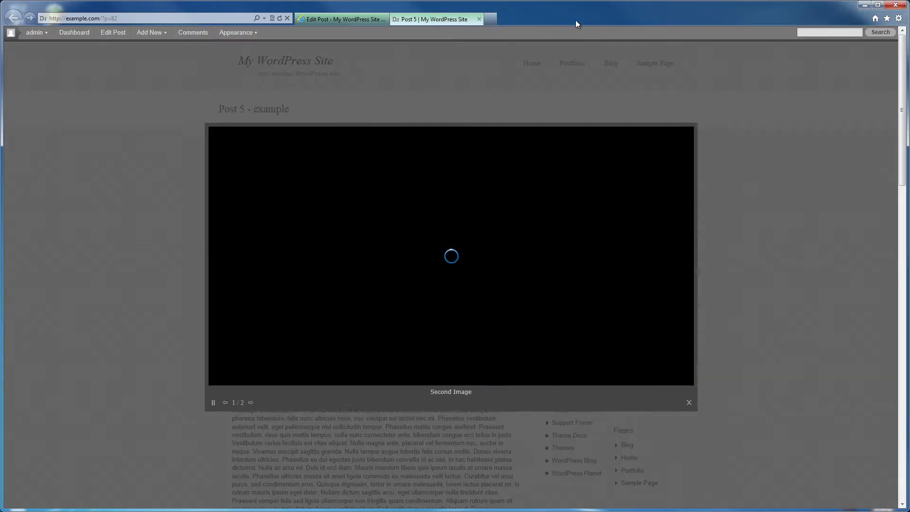
- Add a third item to Post 5's Dottoro Gallery, using the perform Flash file from the media library
left_click(348, 20)
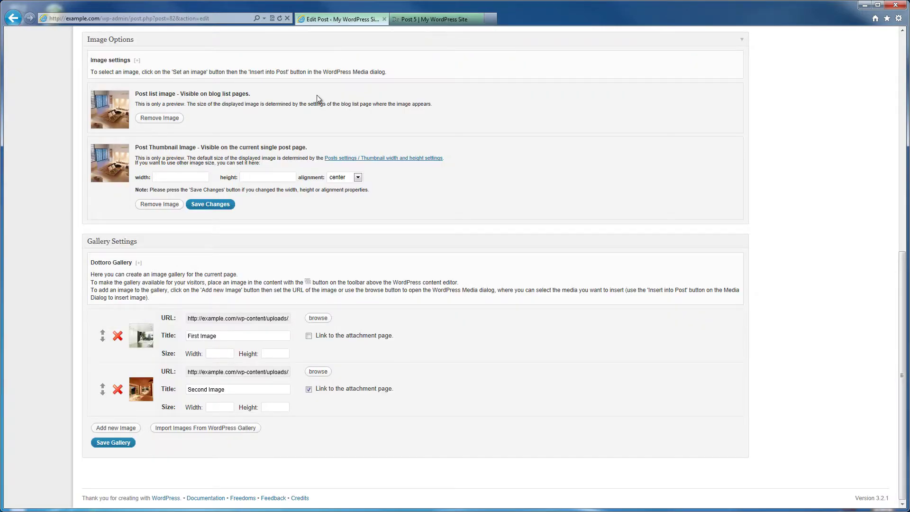
left_click(135, 427)
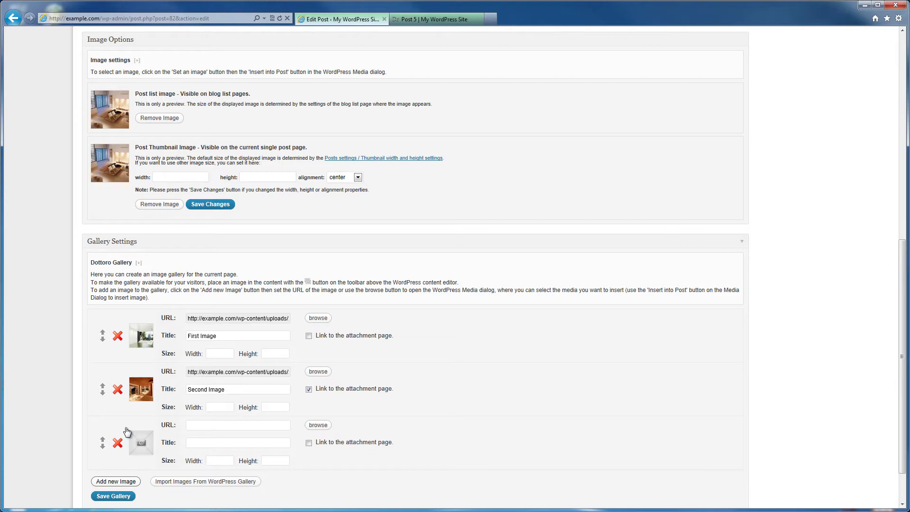
left_click(325, 425)
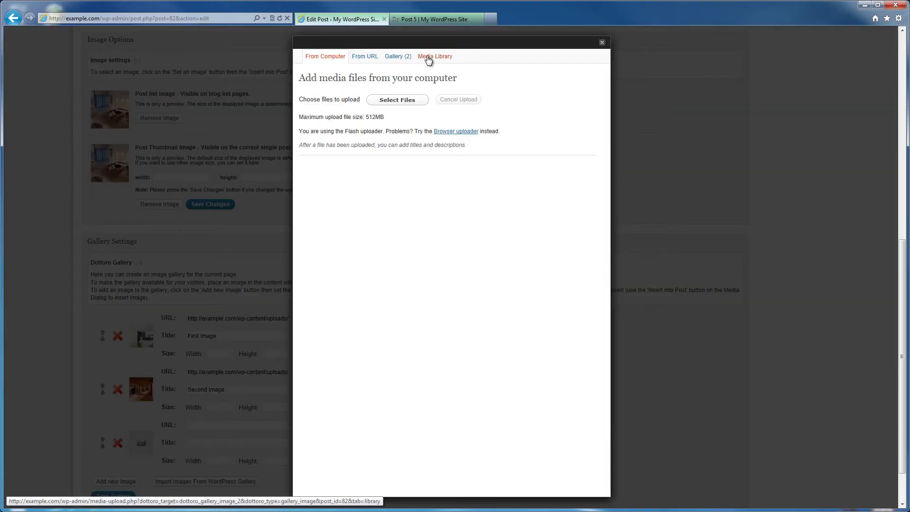
left_click(428, 58)
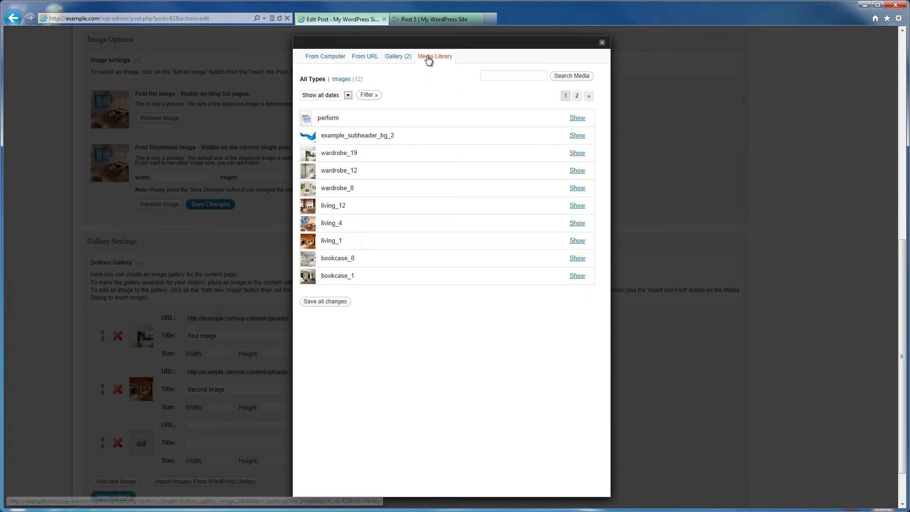
left_click(578, 118)
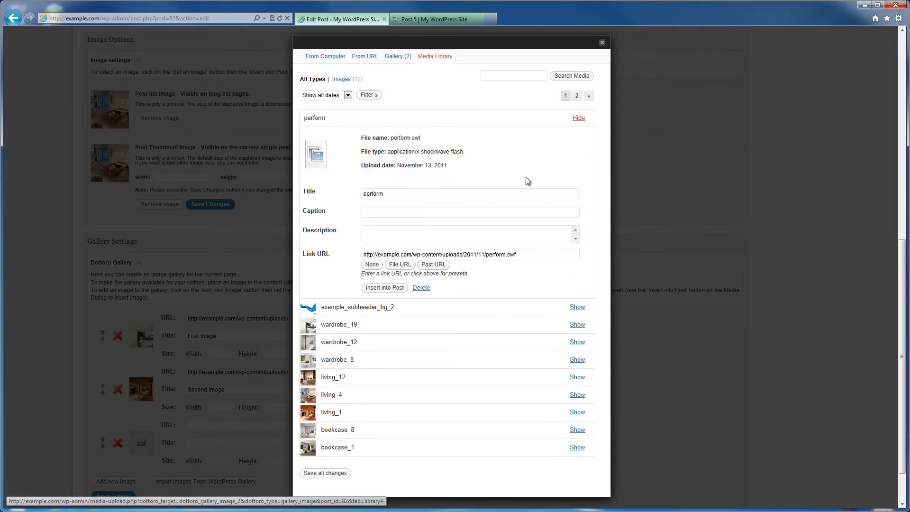
left_click(390, 293)
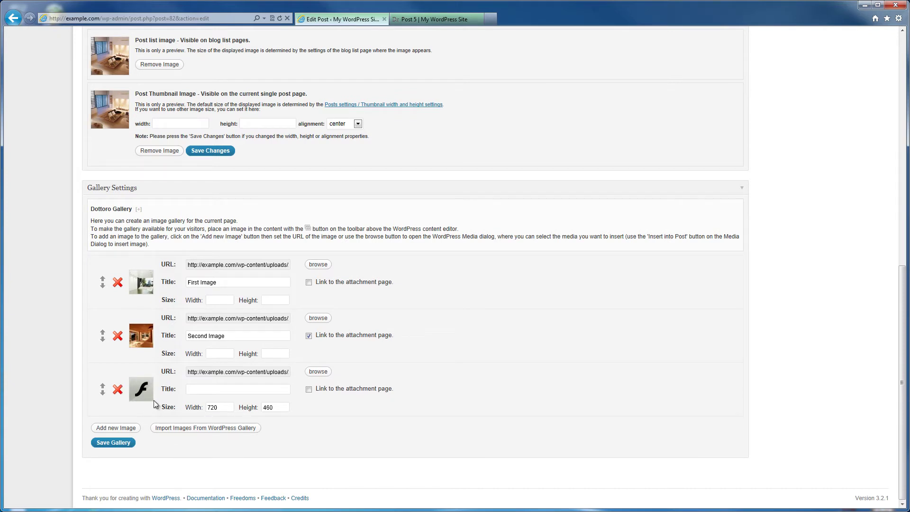
left_click(130, 428)
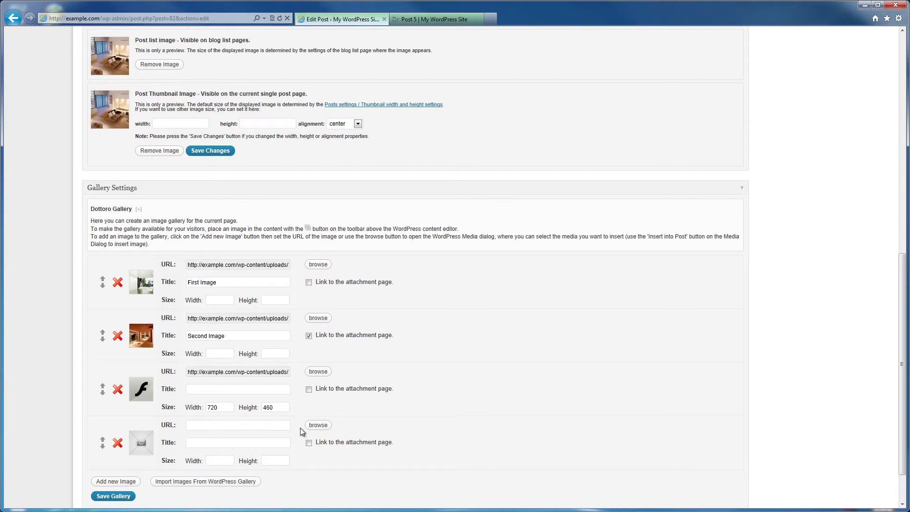
left_click(241, 426)
type("http://www.youtube.com/watch?v=jQ8OhYLHJfY")
left_click(122, 497)
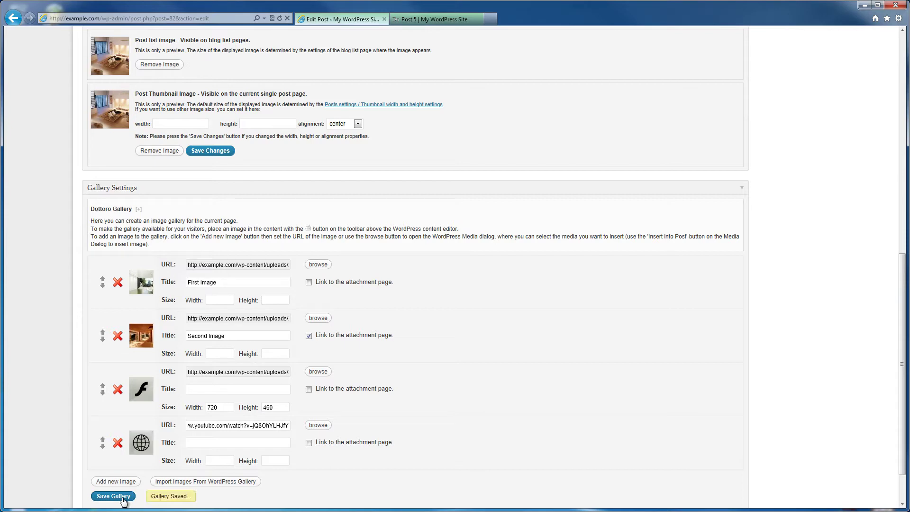
- Close the gallery open on the published Post 5 page, reload the page and reopen the gallery from the post image
left_click(416, 20)
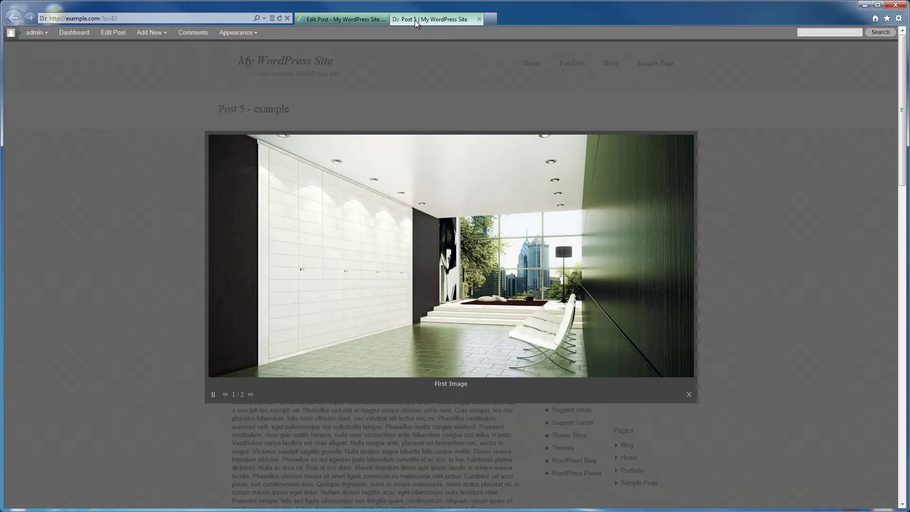
left_click(367, 75)
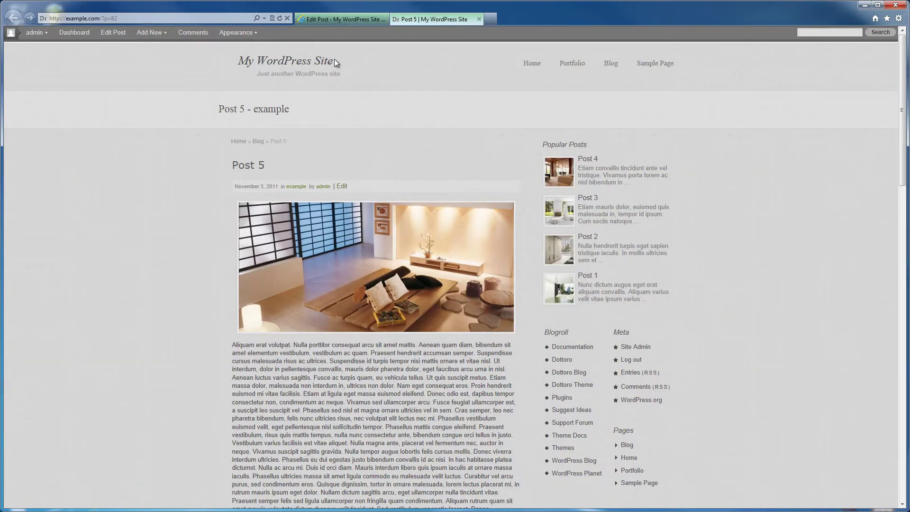
left_click(280, 19)
left_click(353, 250)
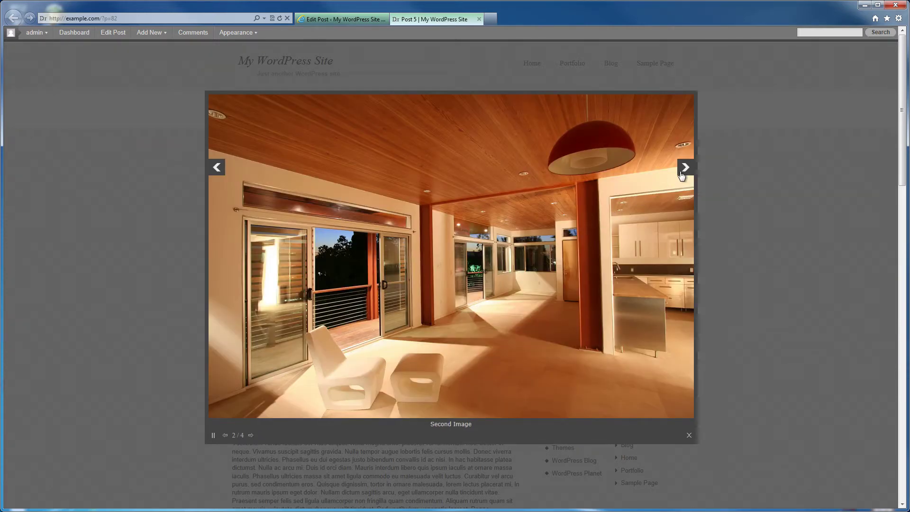
- Page through the gallery to the Flash item and the YouTube video, pause the video and close the gallery
left_click(682, 175)
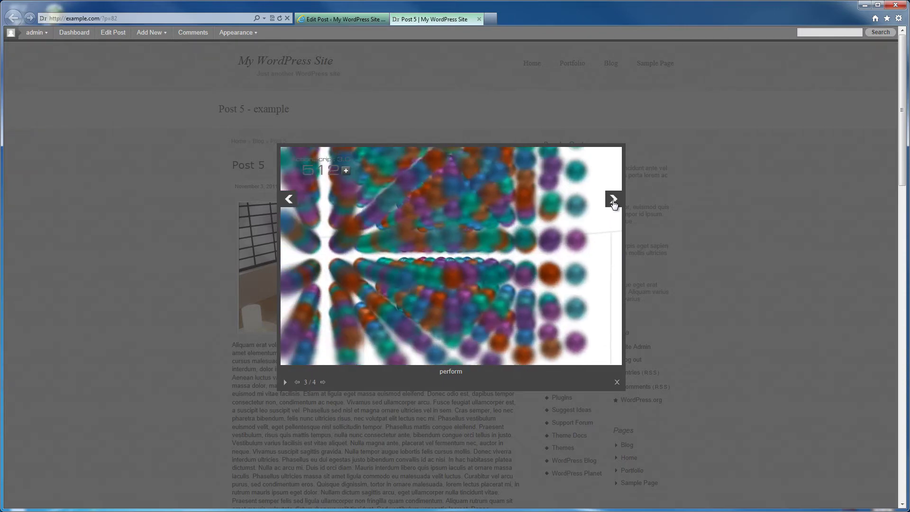
left_click(613, 201)
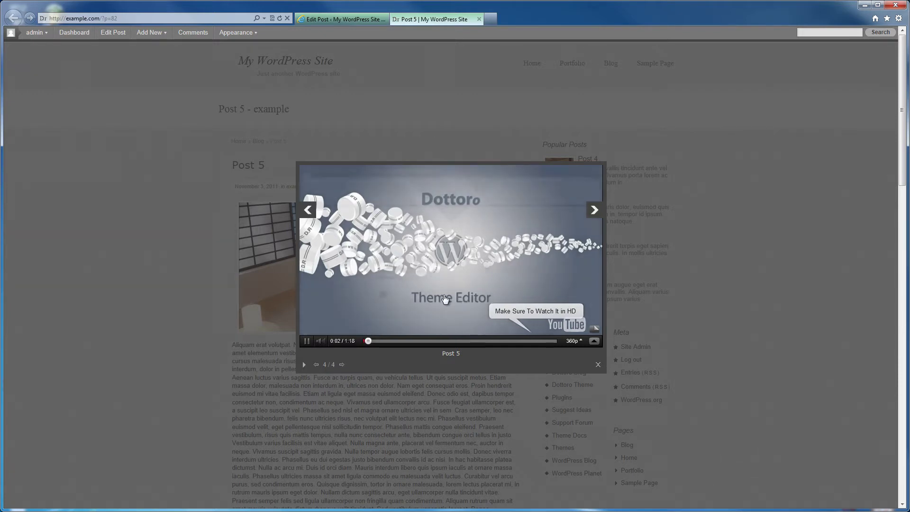
left_click(307, 341)
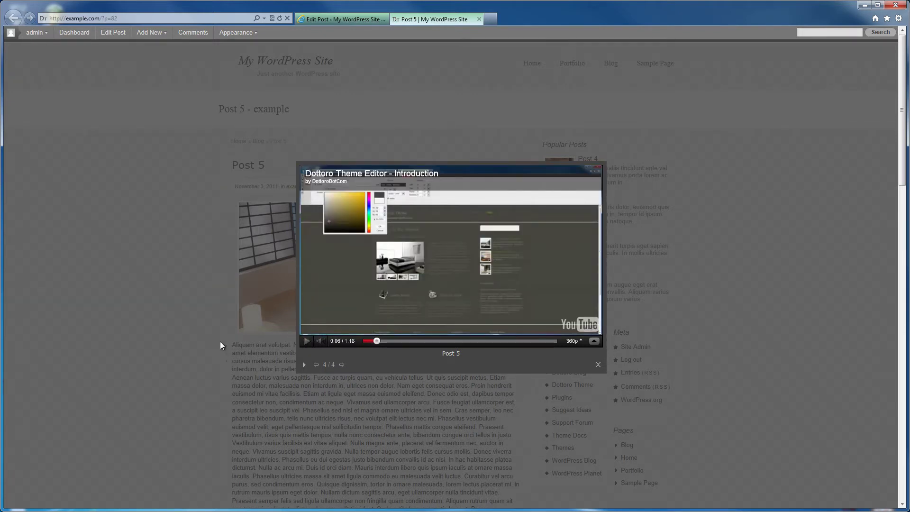
left_click(220, 341)
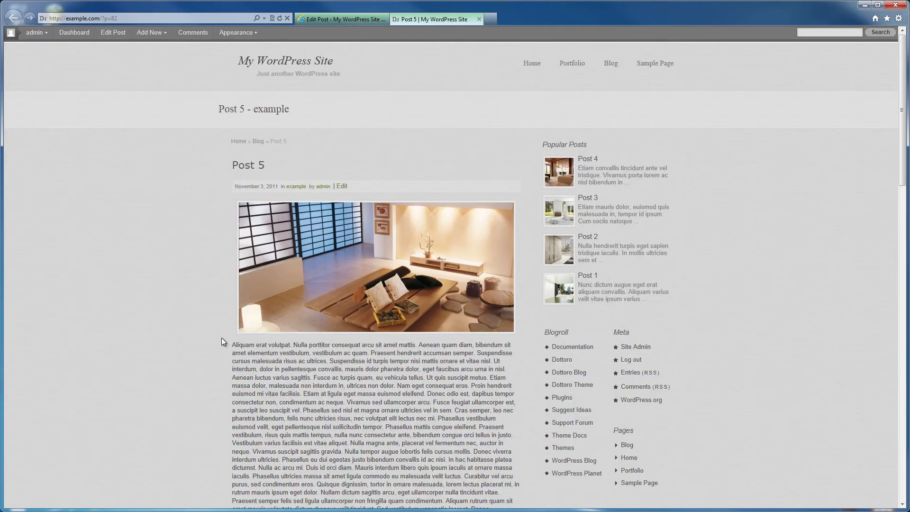
- Move the Flash item before "First Image" in Post 5's Dottoro Gallery and save the gallery
left_click(332, 21)
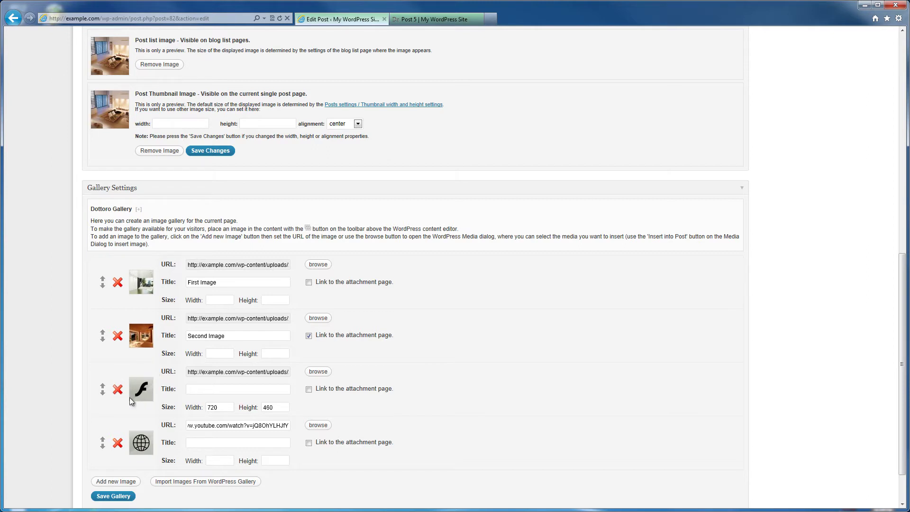
left_click(104, 393)
left_click(92, 283)
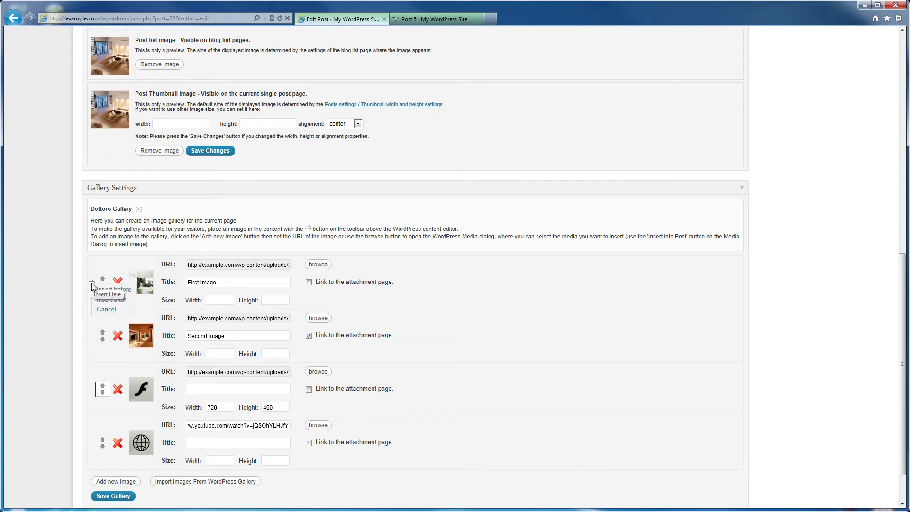
left_click(117, 290)
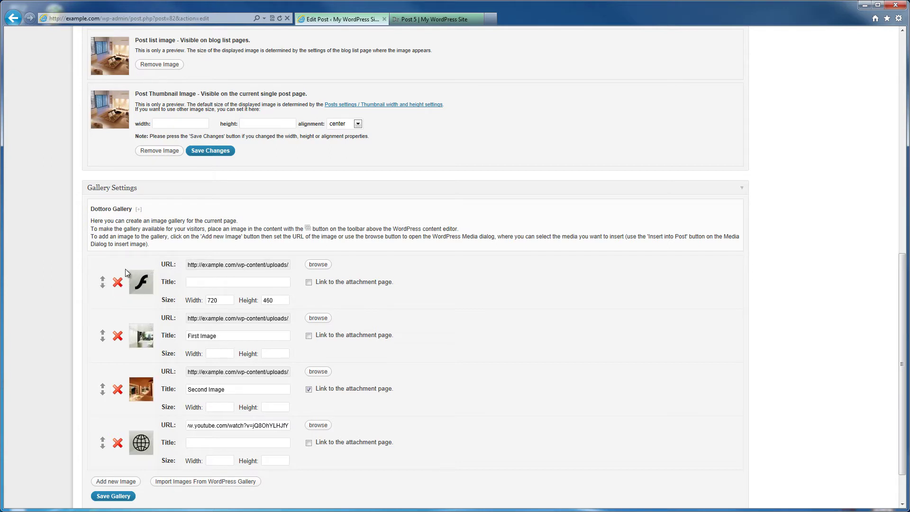
left_click(112, 496)
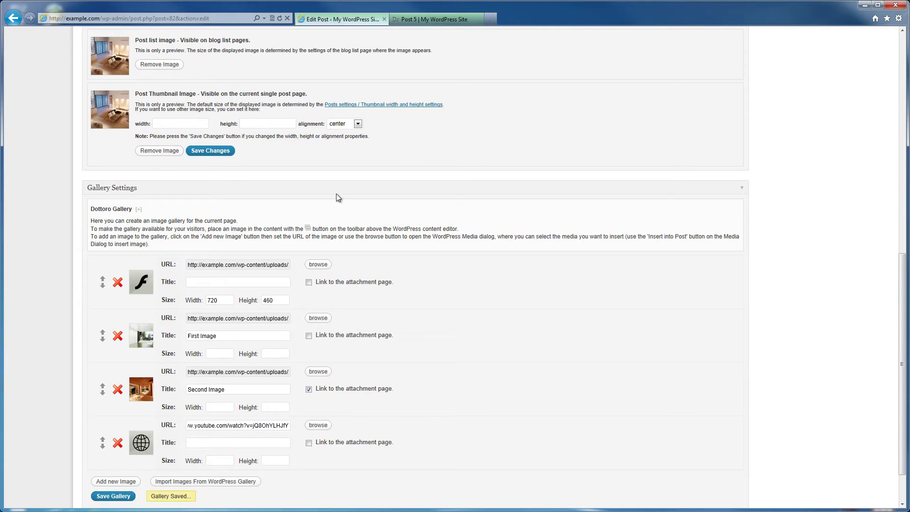
- Reload the published Post 5 page, check which item its gallery opens with, and close the gallery
left_click(431, 19)
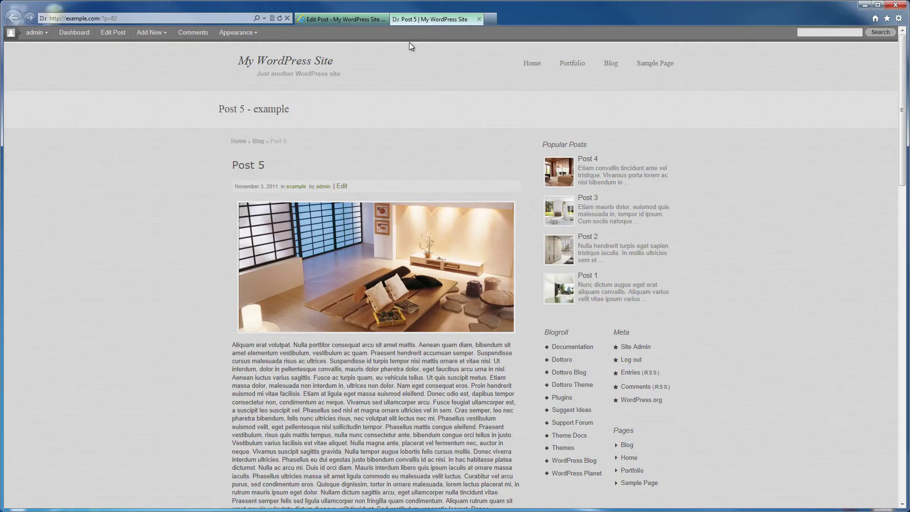
left_click(280, 19)
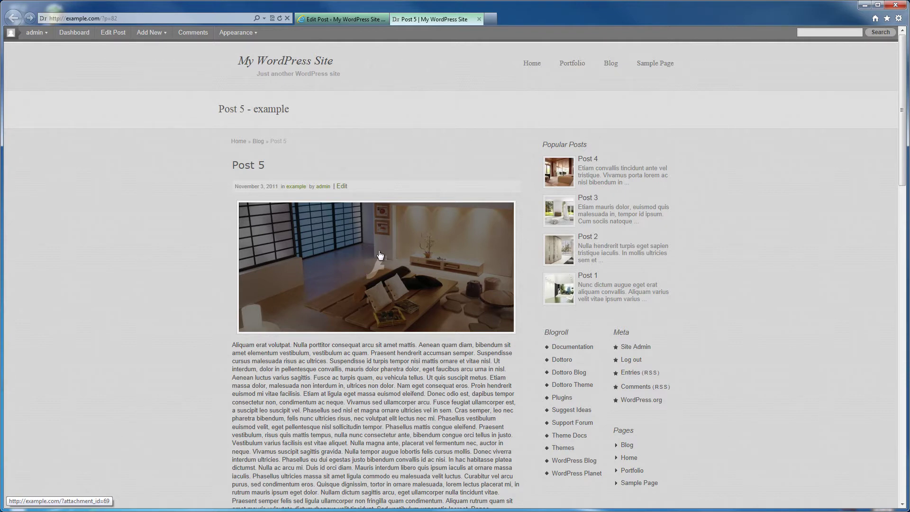
left_click(349, 284)
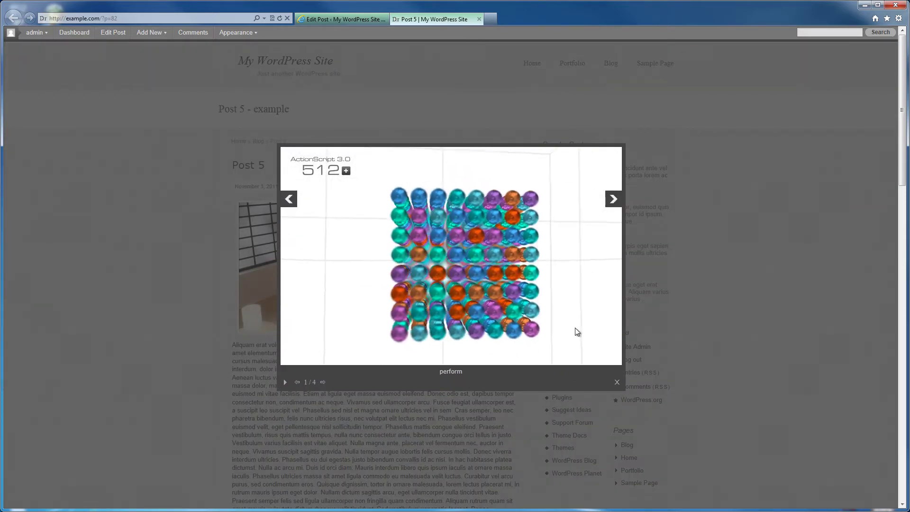
left_click(618, 383)
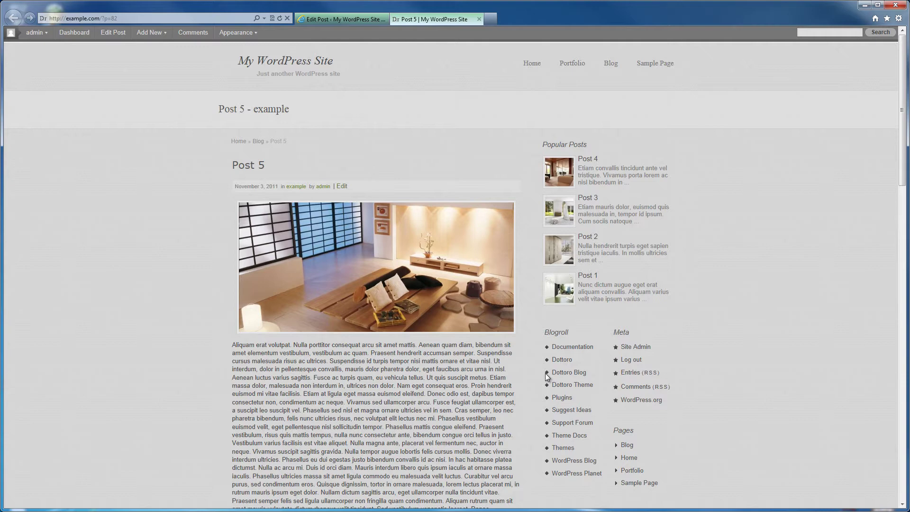
- In the visual editor, insert the living_1 thumbnail as a Dottoro Gallery image at the end of Post 5's third paragraph and update the post
left_click(355, 20)
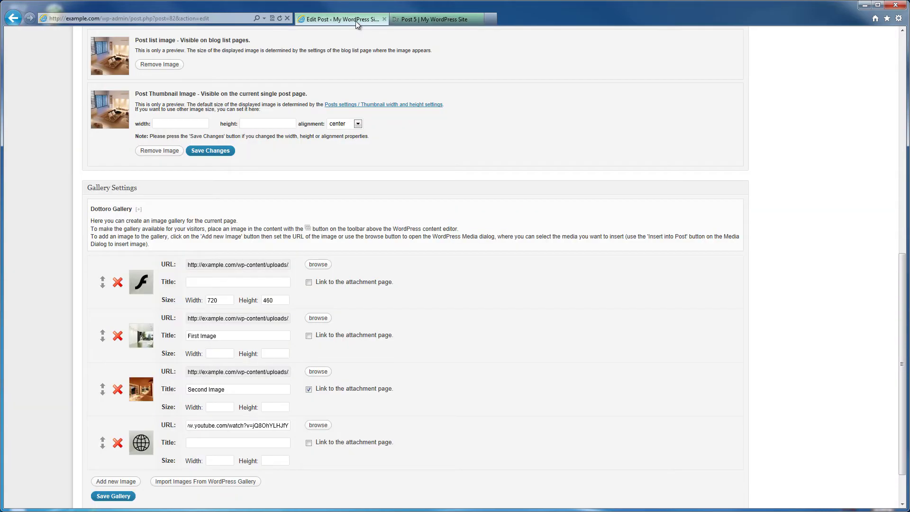
scroll(81, 247, "up", 15)
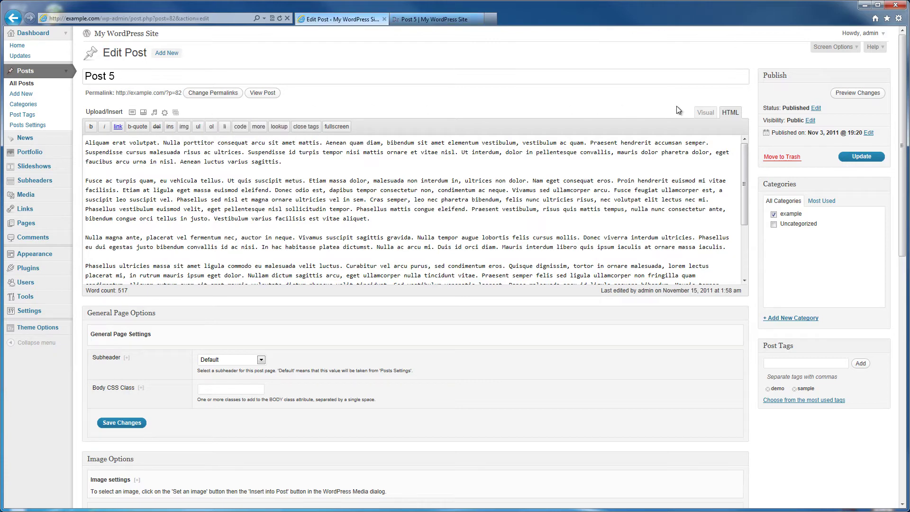
left_click(706, 113)
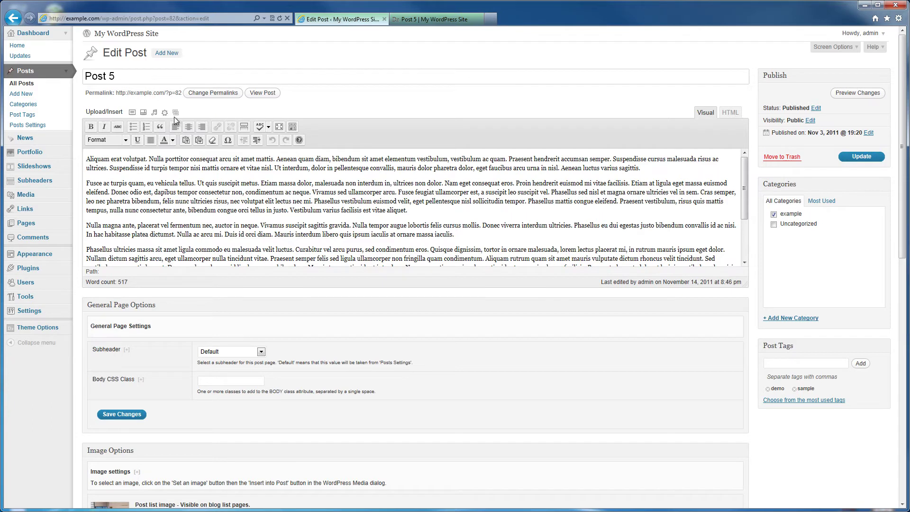
left_click(458, 236)
left_click(175, 112)
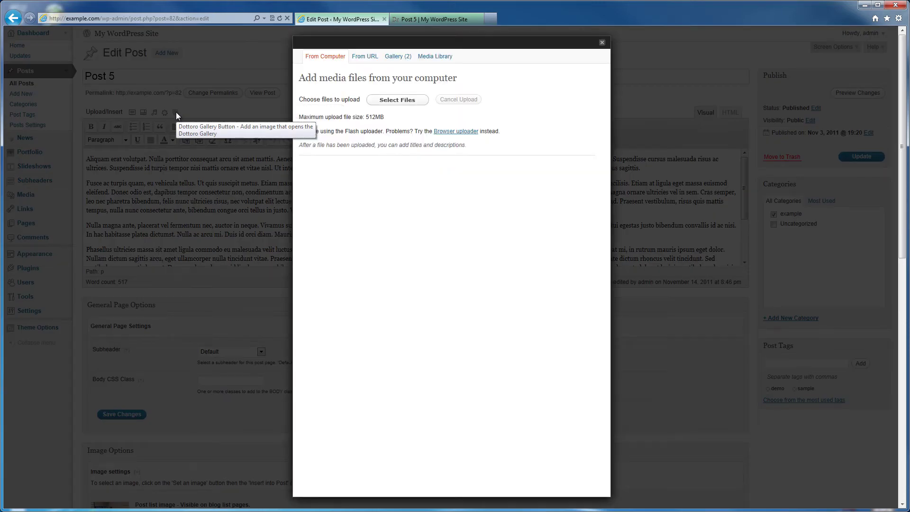
left_click(438, 59)
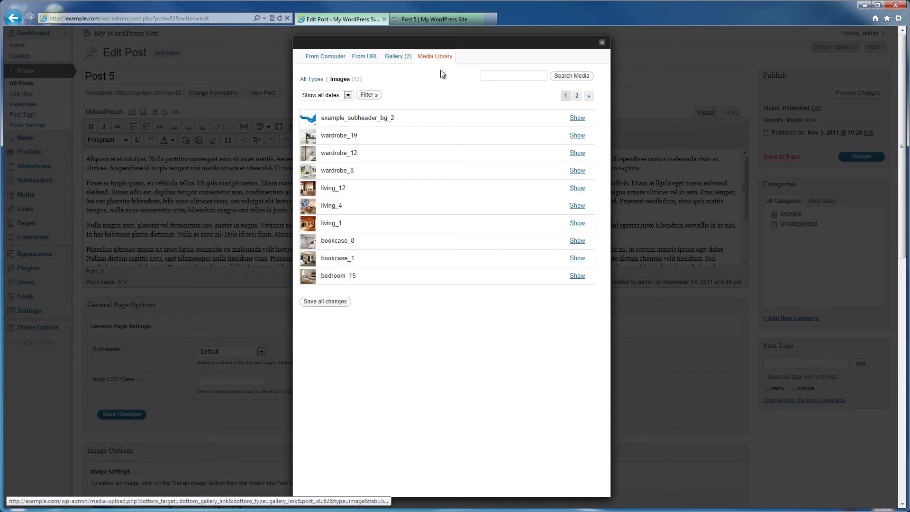
left_click(578, 224)
scroll(488, 332, "down", 1)
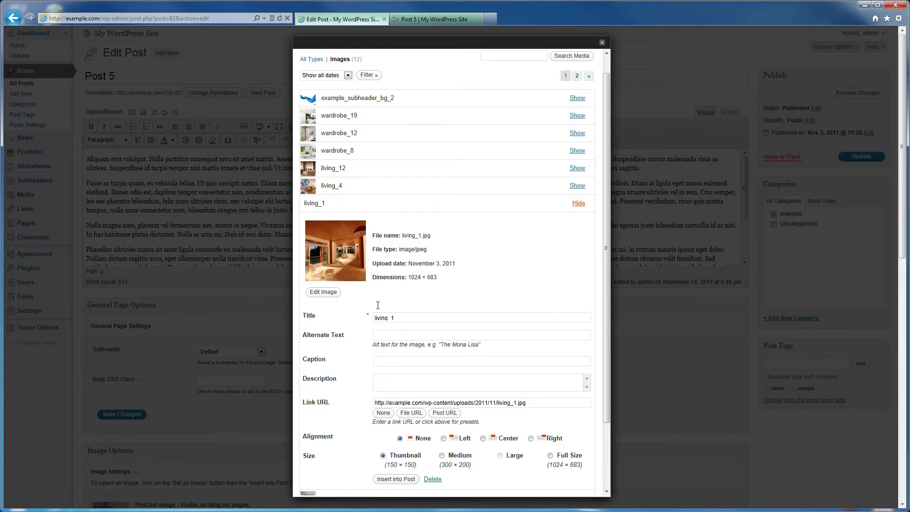
left_click(395, 480)
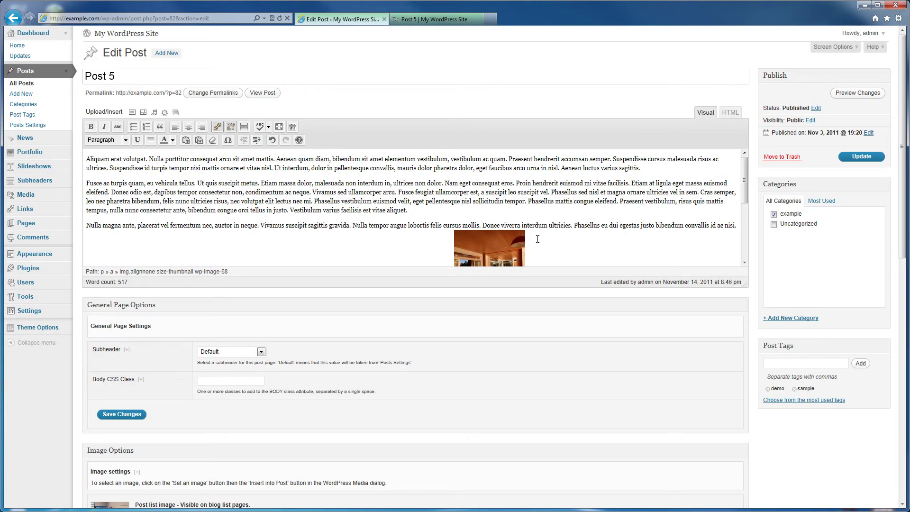
scroll(547, 217, "down", 1)
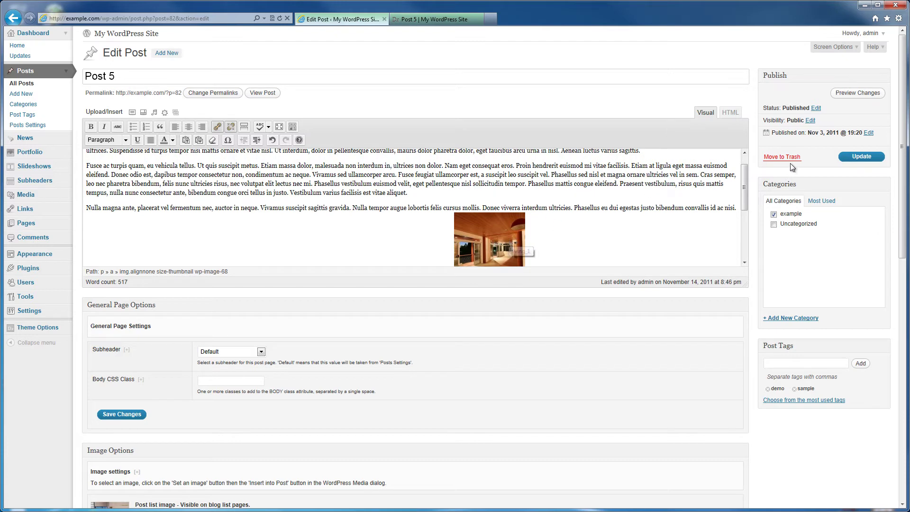
left_click(856, 158)
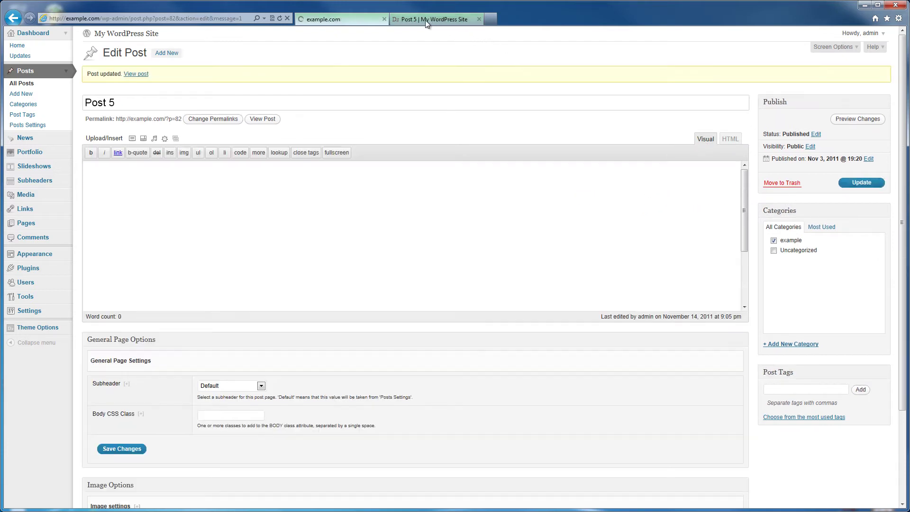
- Reload the published Post 5 page and view the living_1 thumbnail within the post text
left_click(424, 19)
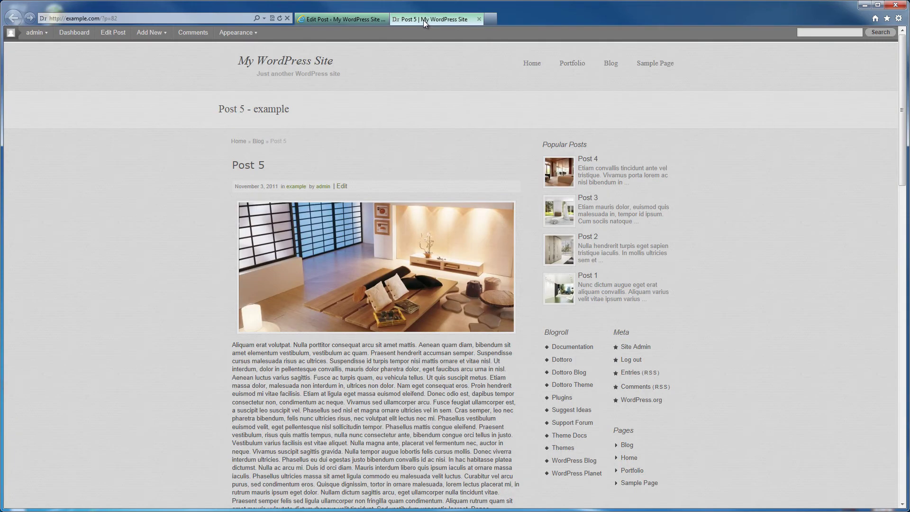
left_click(279, 19)
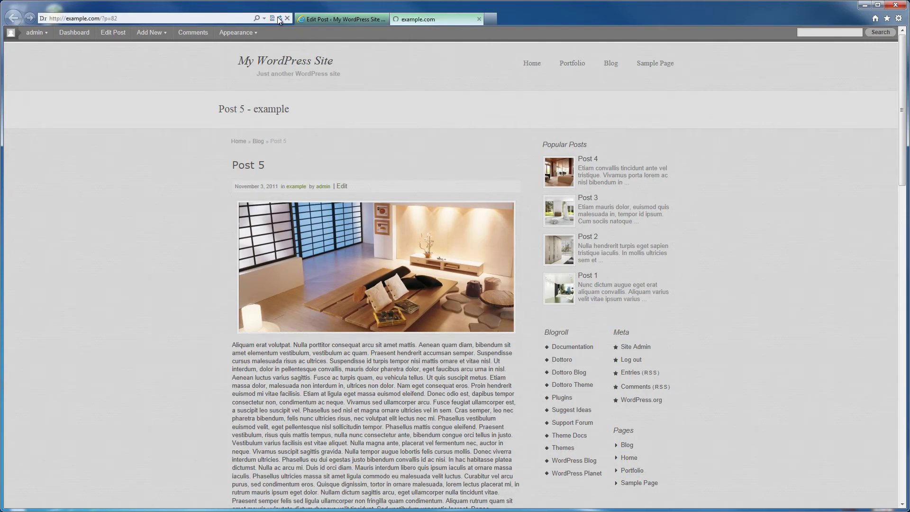
scroll(210, 269, "down", 3)
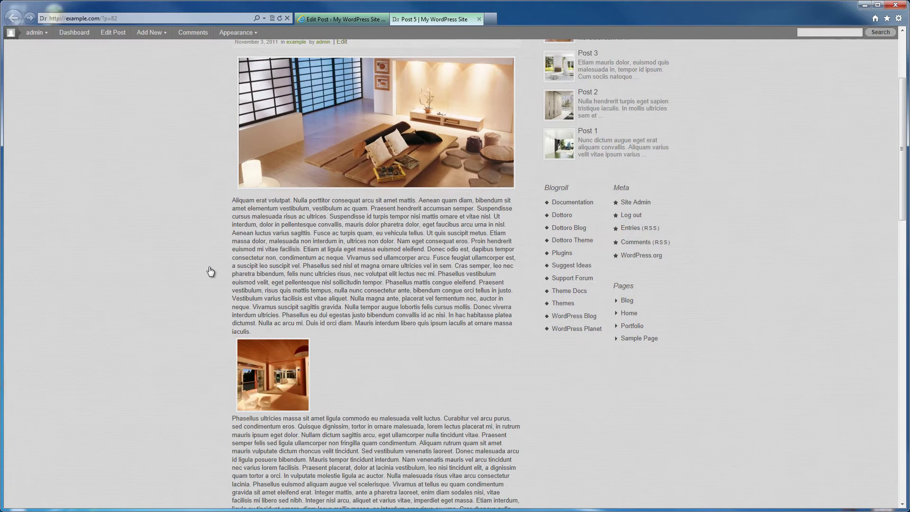
- Open Post 5's gallery from the living_1 thumbnail in the post text and pause its slideshow
left_click(286, 368)
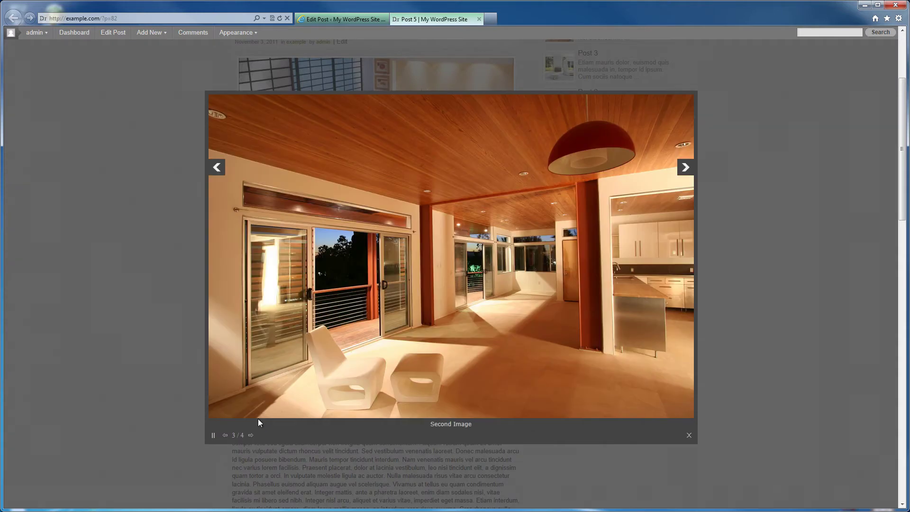
left_click(213, 436)
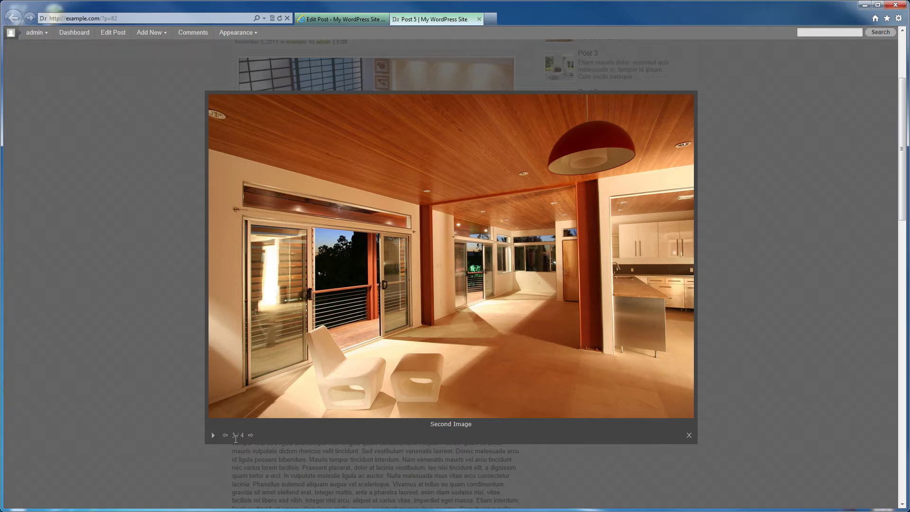
- Add the shortcode [dottoro_gallery value="Open Gallery" /] in a new paragraph at the end of Post 5 and update the post
left_click(323, 22)
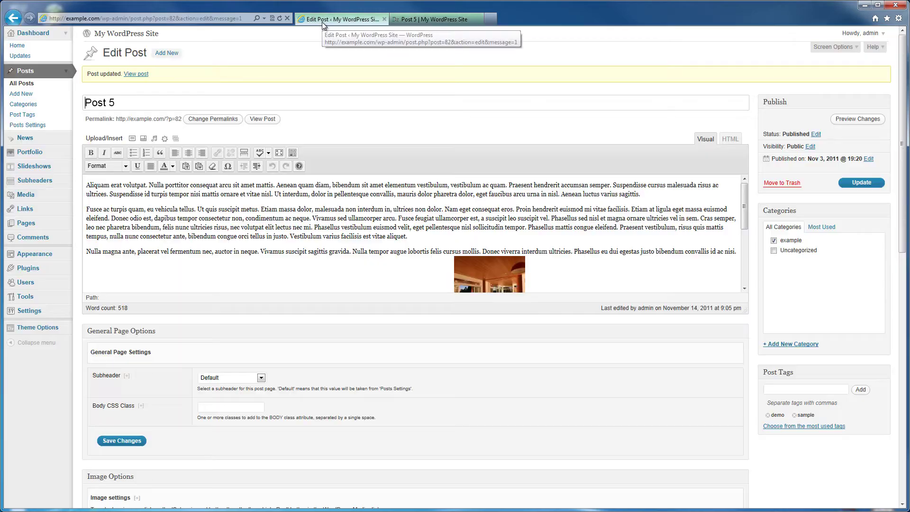
left_click_drag(744, 215, 743, 278)
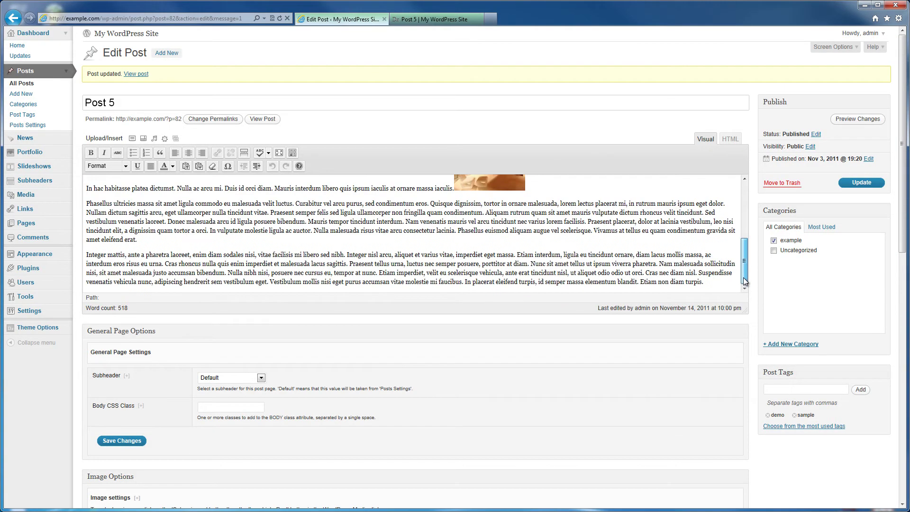
left_click(710, 281)
key("Return")
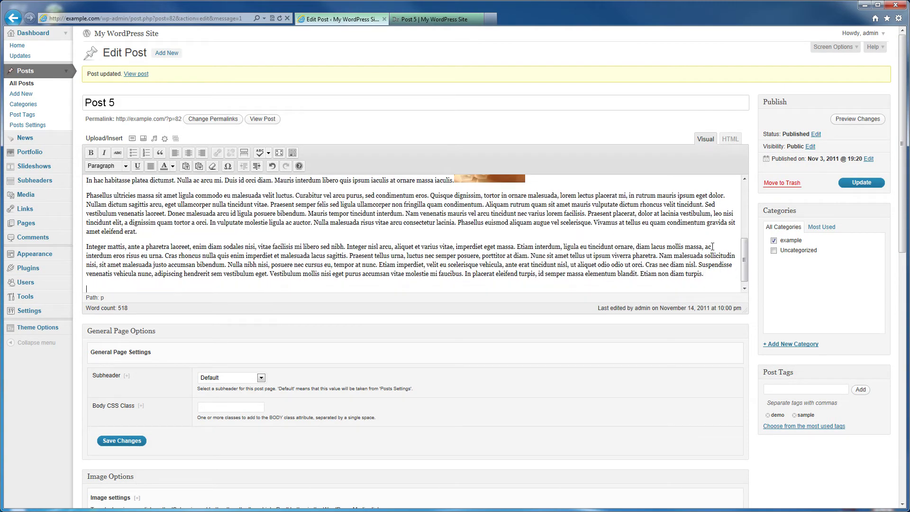
type("[dottoro_gallery value=\"Open Gallery\" /]")
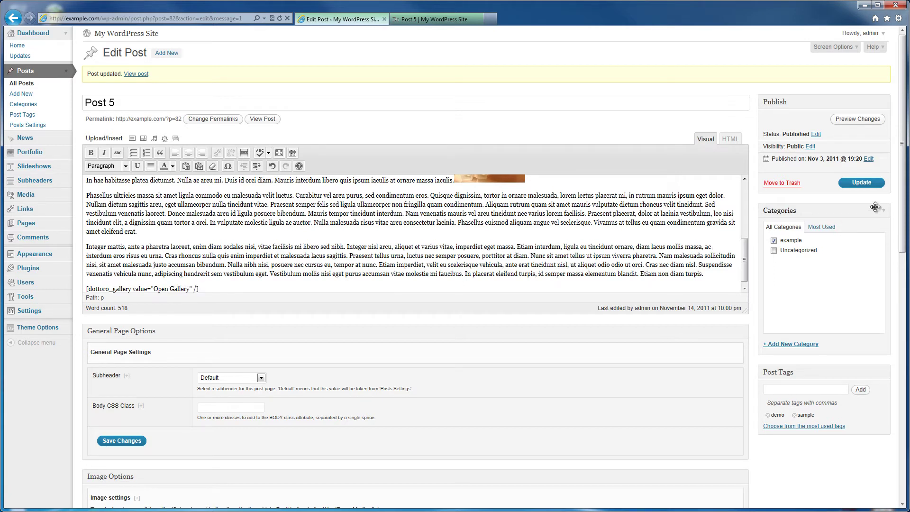
left_click(863, 185)
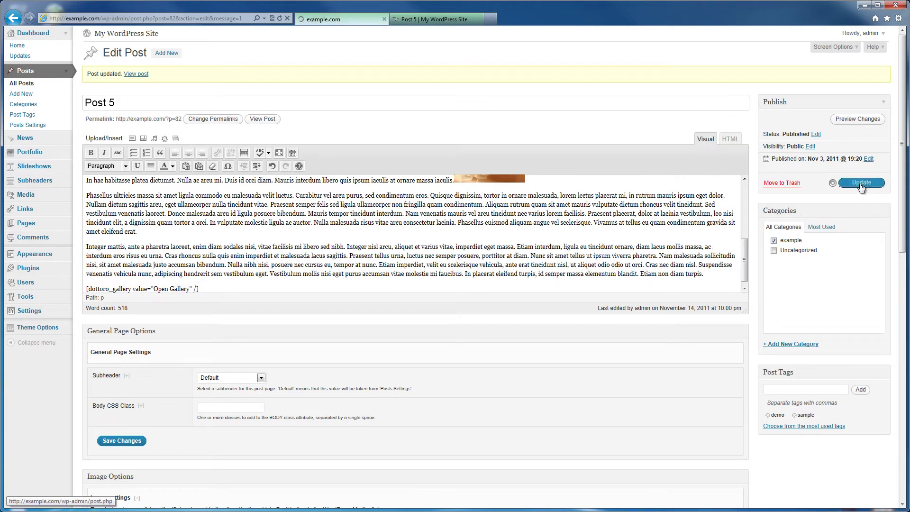
- Reload the published Post 5 page, open the gallery through the "Open Gallery" text link, and close it
left_click(422, 14)
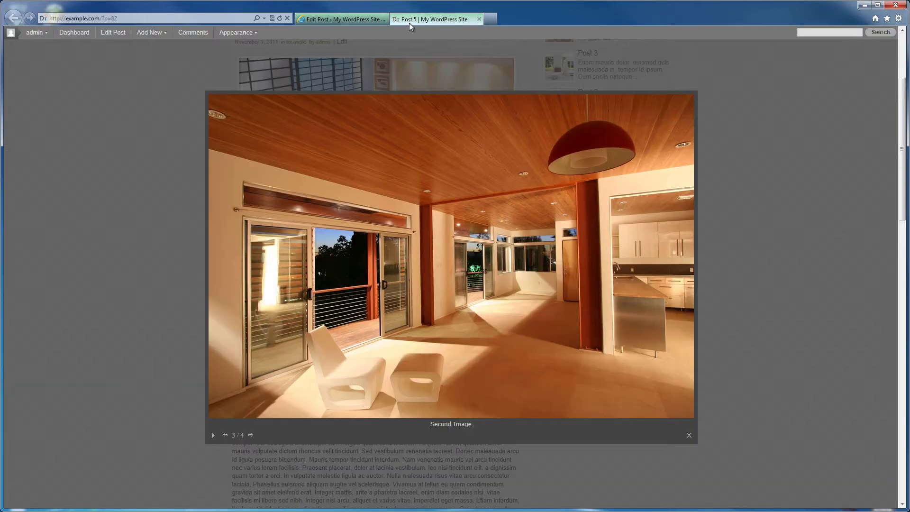
left_click(280, 19)
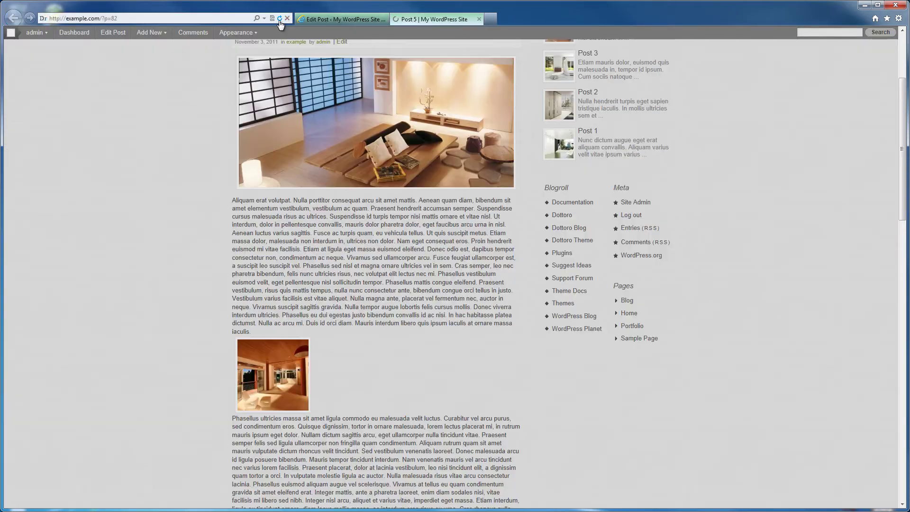
scroll(204, 251, "down", 5)
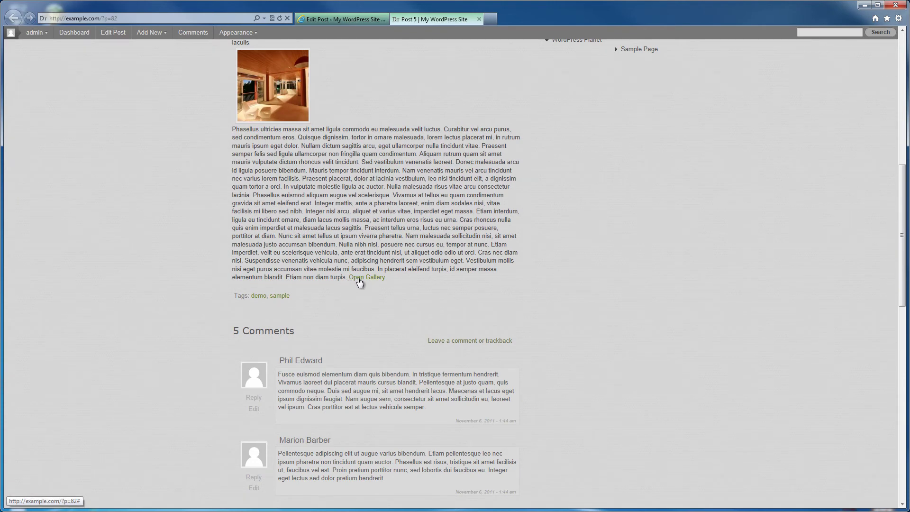
left_click(359, 281)
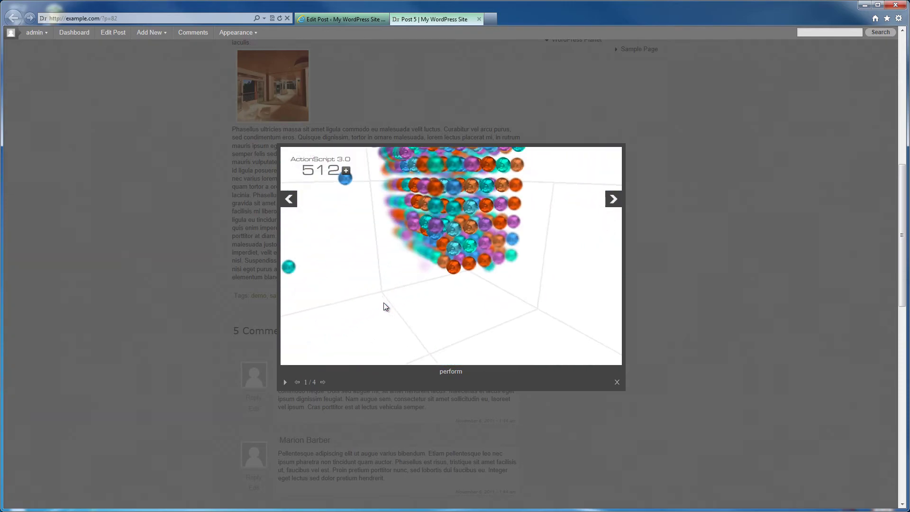
left_click(266, 285)
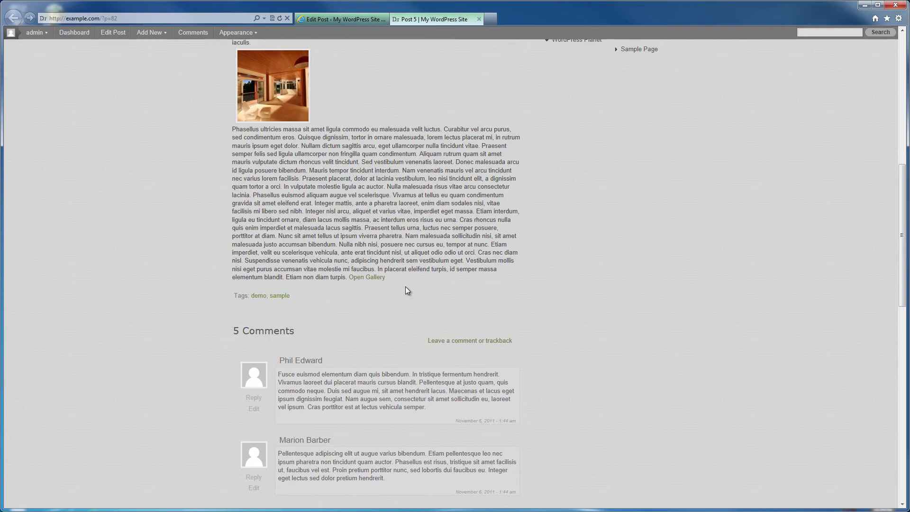
- In the HTML editor, replace the gallery shortcode with my_gallery shortcodes adding bedroom_6.jpg and bedroom_15.jpg plus an "Open My Gallery" link, and update Post 5
left_click(327, 20)
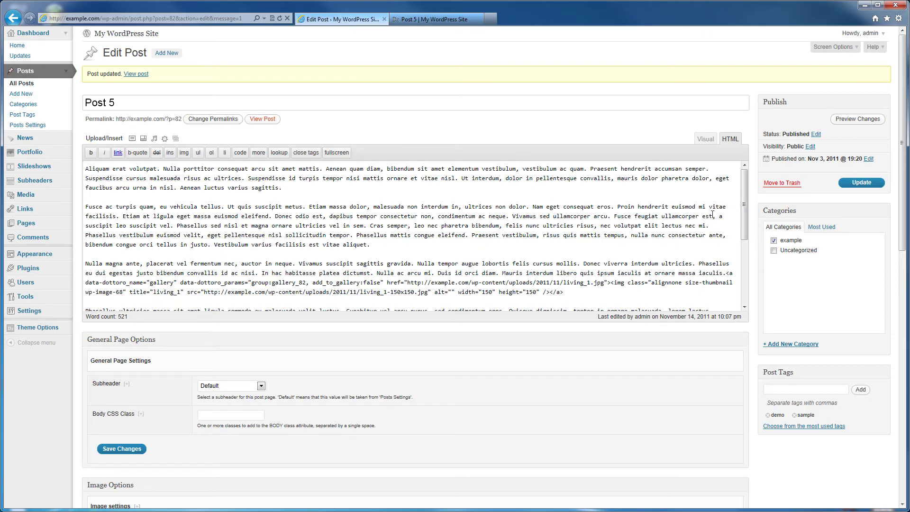
left_click_drag(745, 203, 743, 293)
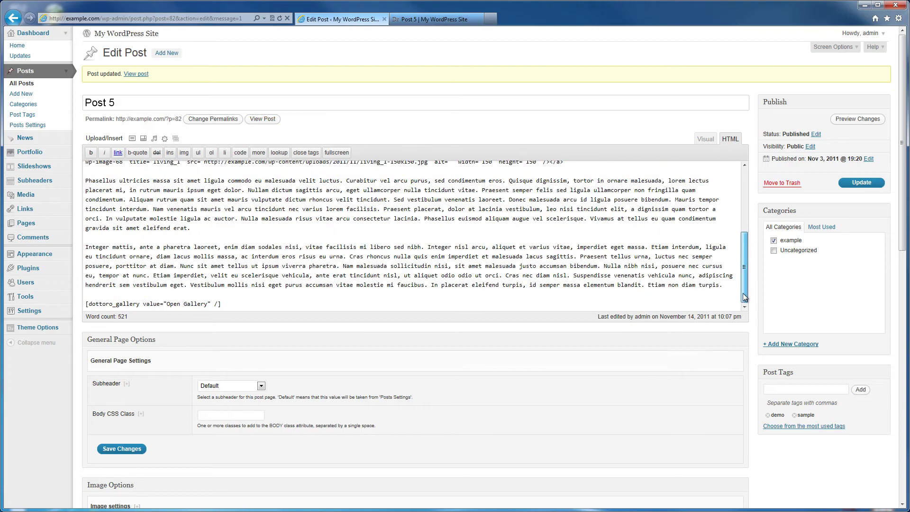
left_click_drag(232, 303, 94, 298)
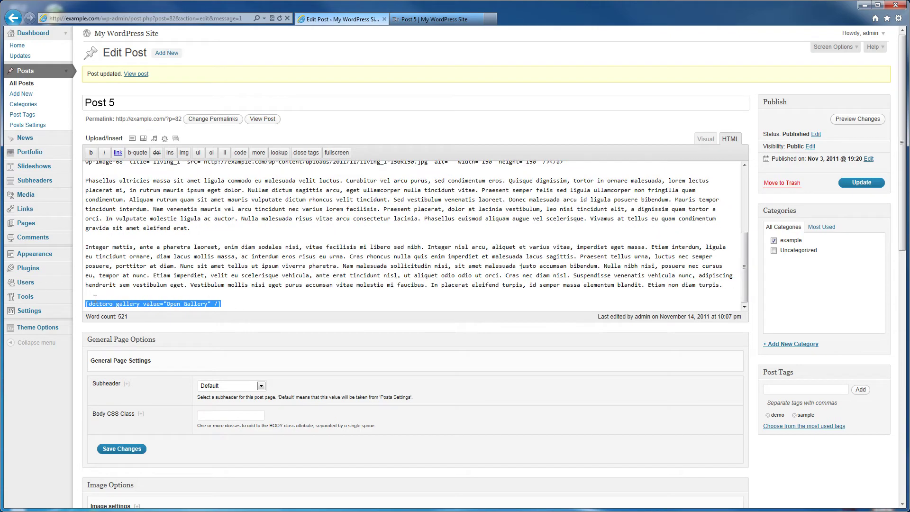
type("[dottoro_gallery group=\"my_gallery\" href=\"http://example.com/wp-content/uploads/2011/11/bedroom_6.jpg\" add_to_gallery=\"true\" /] [dottoro_gallery group=\"my_gallery\" href=\"http://example.com/wp-content/uploads/2011/11/bedroom_15.jpg\" add_to_gallery=\"true\" /] [dottoro_gallery group=\"my_gallery\" value=\"Open My Gallery\" /]")
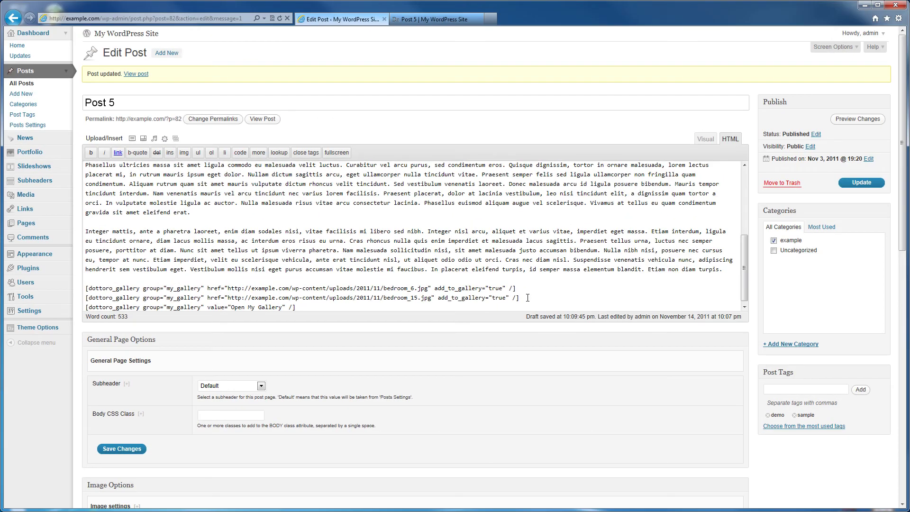
left_click(863, 184)
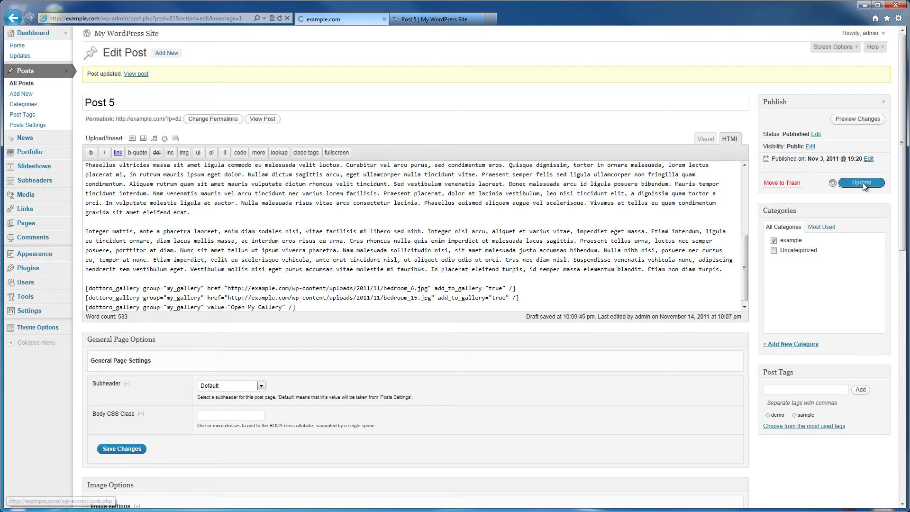
- Reload the published Post 5 page, browse the custom gallery through the "Open My Gallery" link, and close it
left_click(430, 19)
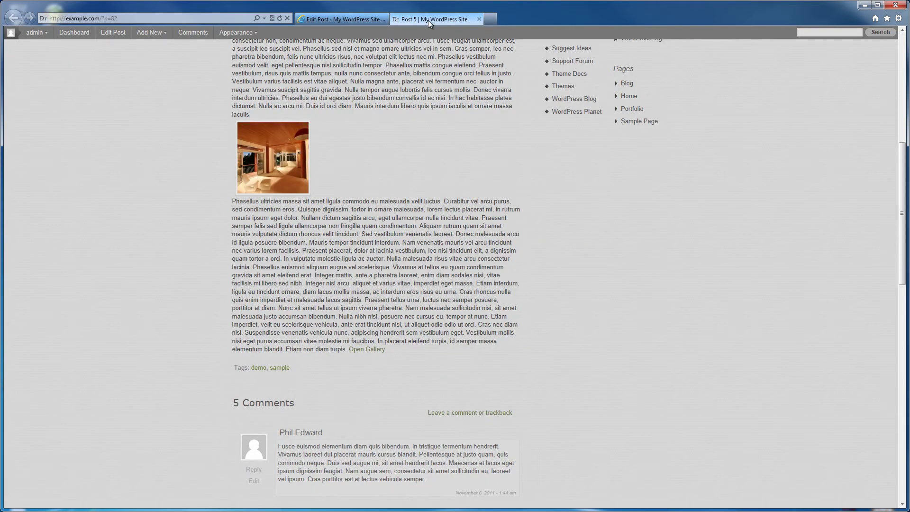
left_click(281, 21)
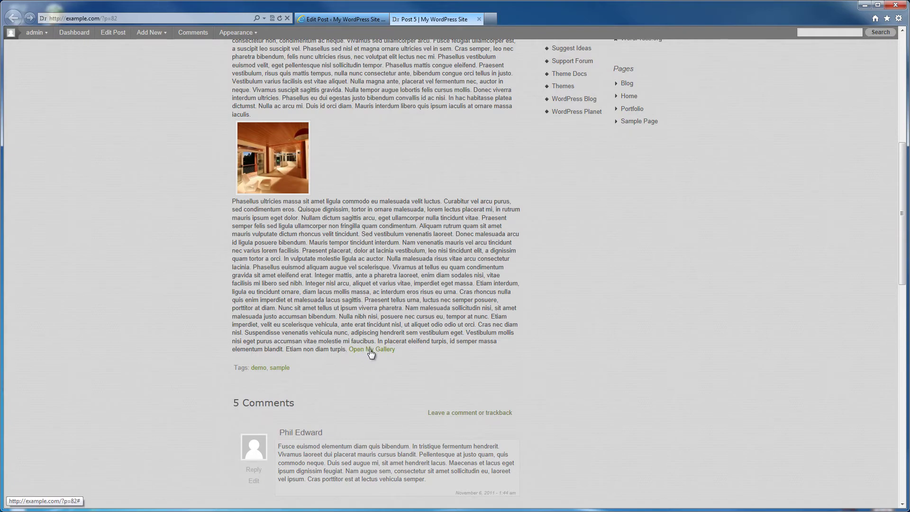
left_click(371, 350)
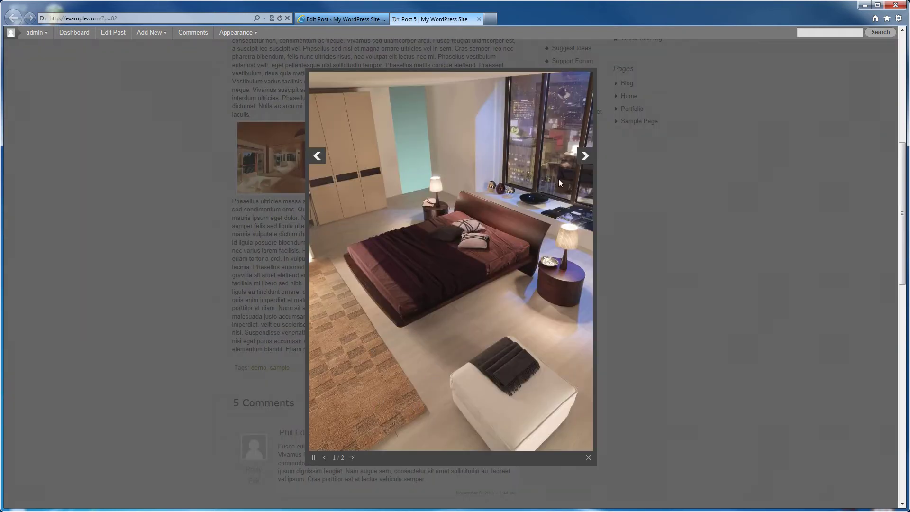
left_click(584, 155)
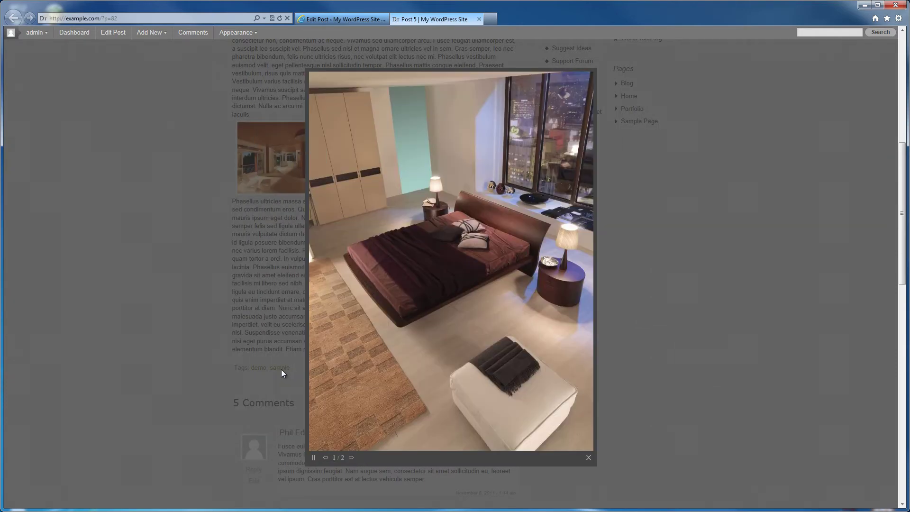
left_click(227, 357)
- Open the post's main gallery from the living_1 thumbnail, go back to the previous item, and close the gallery
scroll(228, 358, "up", 2)
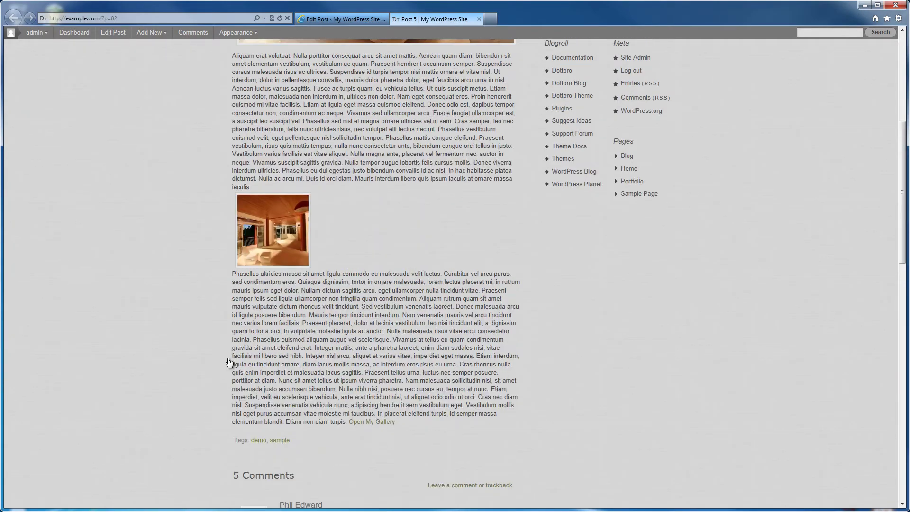
left_click(272, 257)
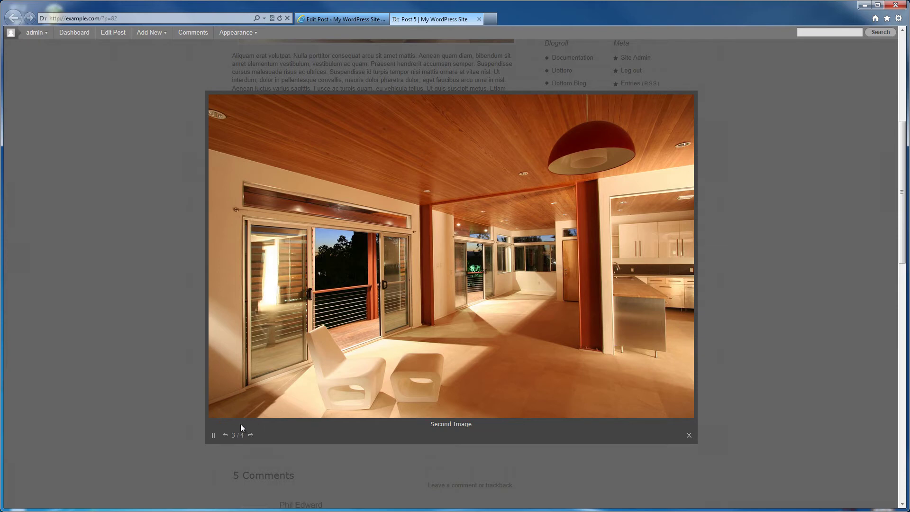
mouse_move(311, 354)
left_click(216, 167)
left_click(169, 312)
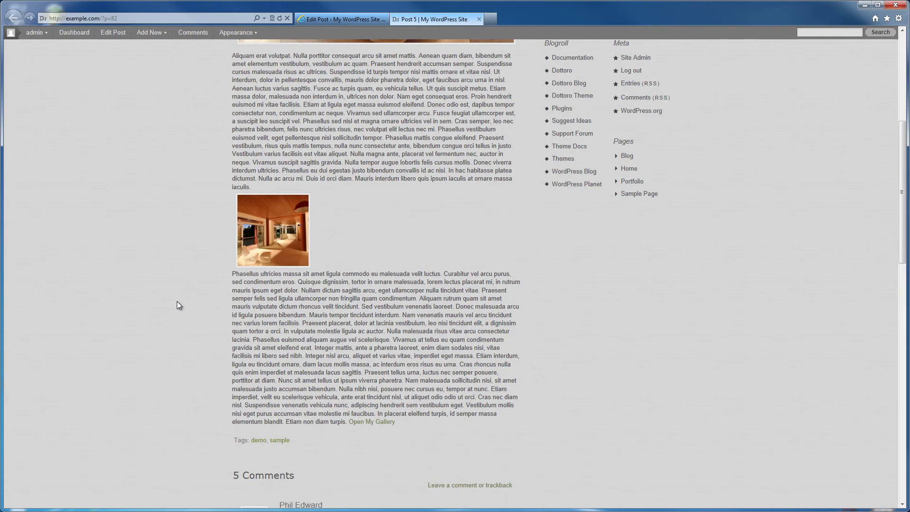
- Visit the site's Portfolio page and preview its gallery from the Portfolio Item 6 and Portfolio Item 5 images, closing it each time
scroll(177, 302, "up", 6)
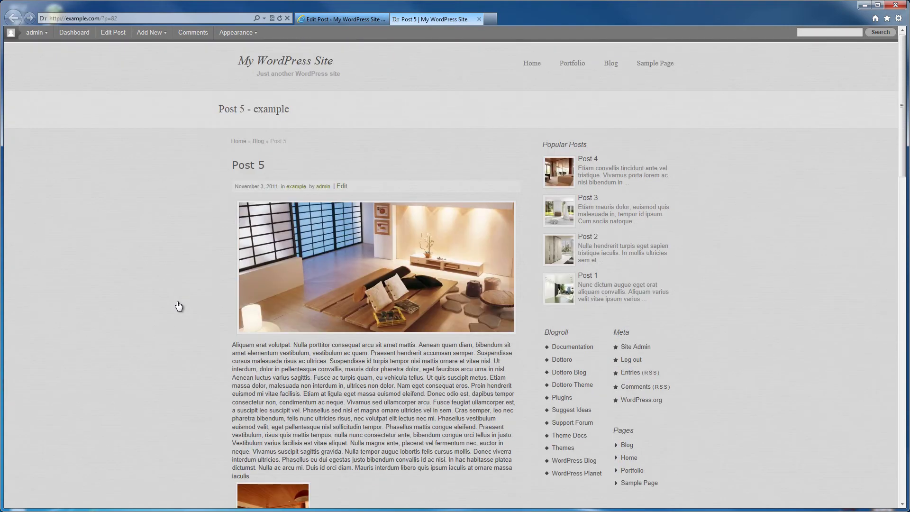
left_click(580, 65)
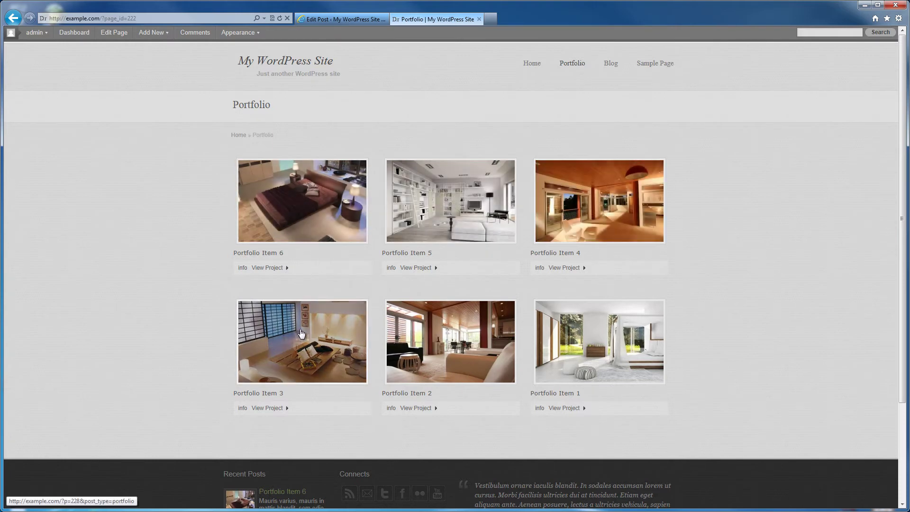
left_click(327, 229)
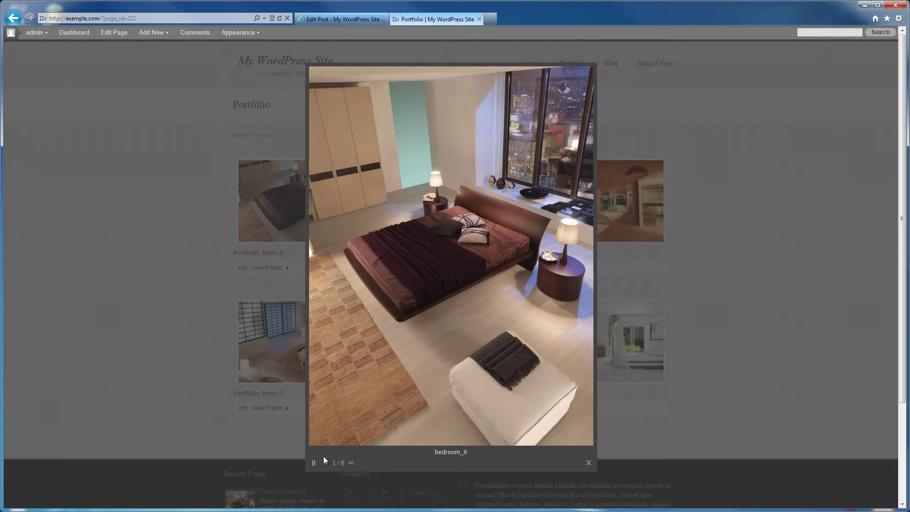
left_click(356, 464)
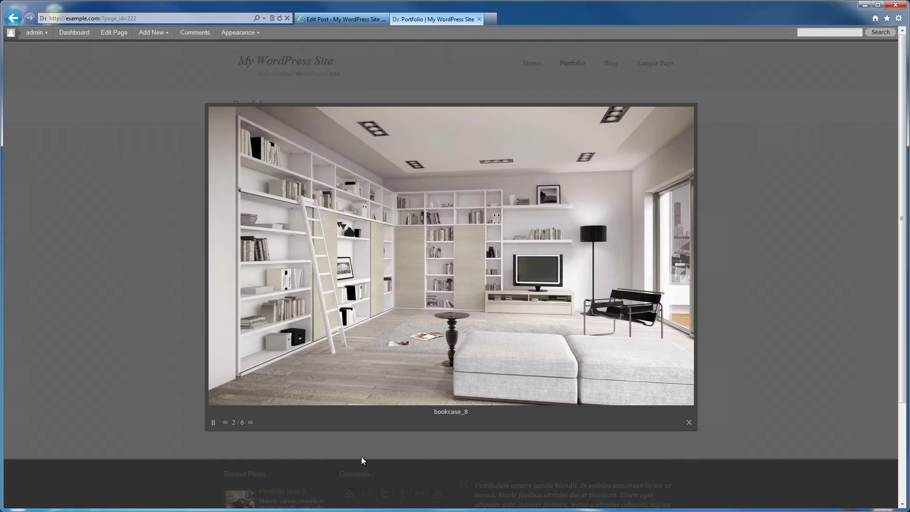
mouse_move(421, 390)
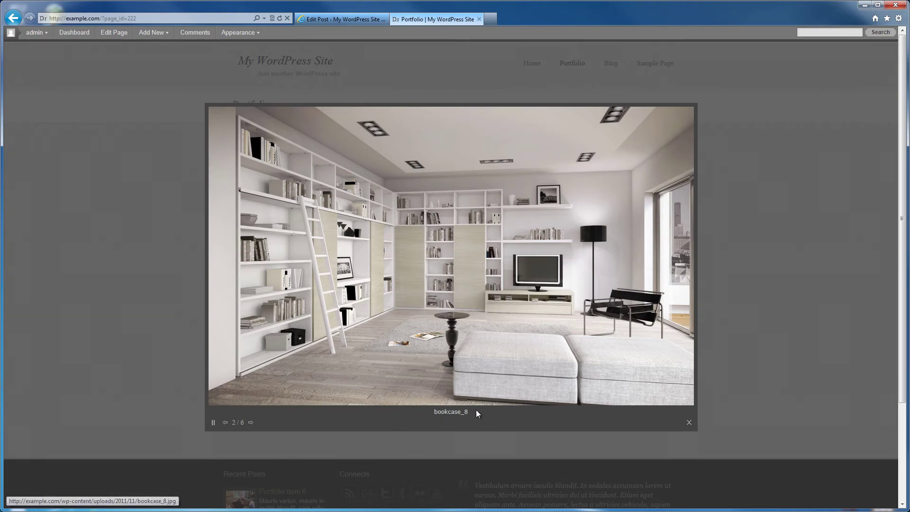
left_click(690, 423)
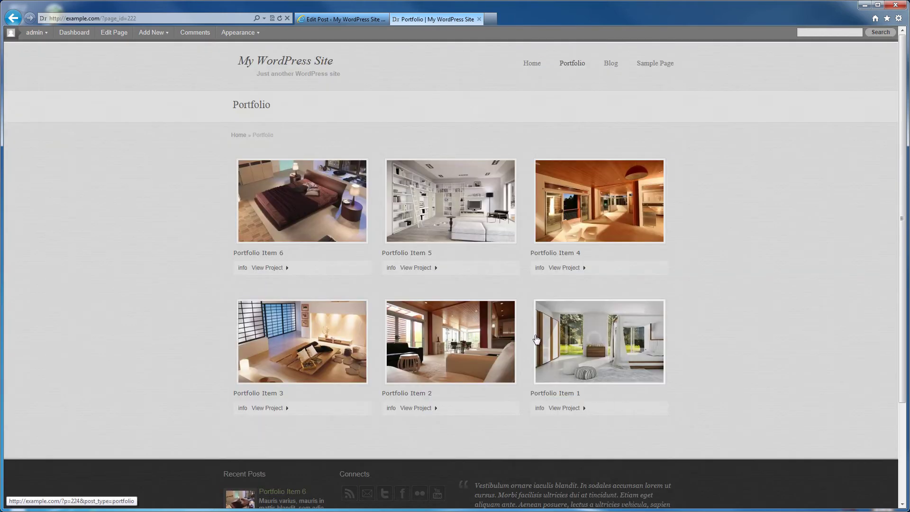
left_click(444, 226)
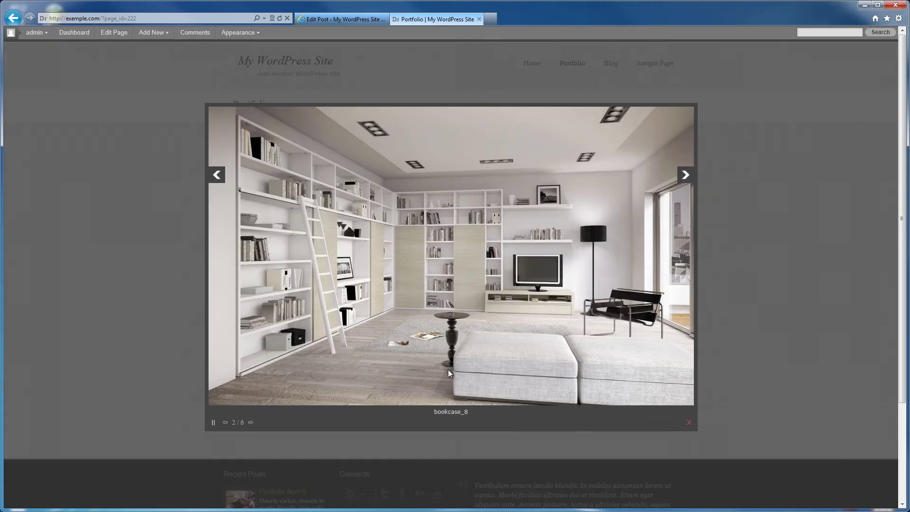
left_click(689, 423)
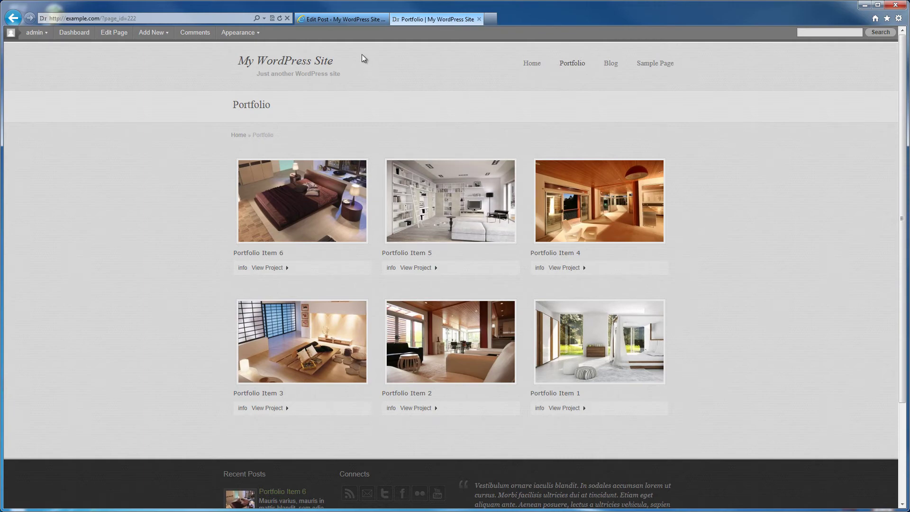
- Return to the WordPress admin and open the Portfolio page for editing from the list of all pages
left_click(340, 20)
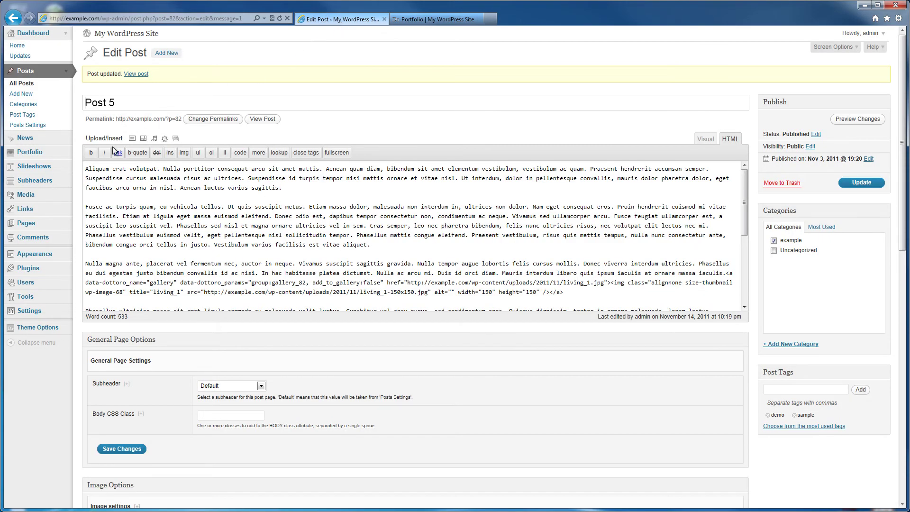
left_click(67, 226)
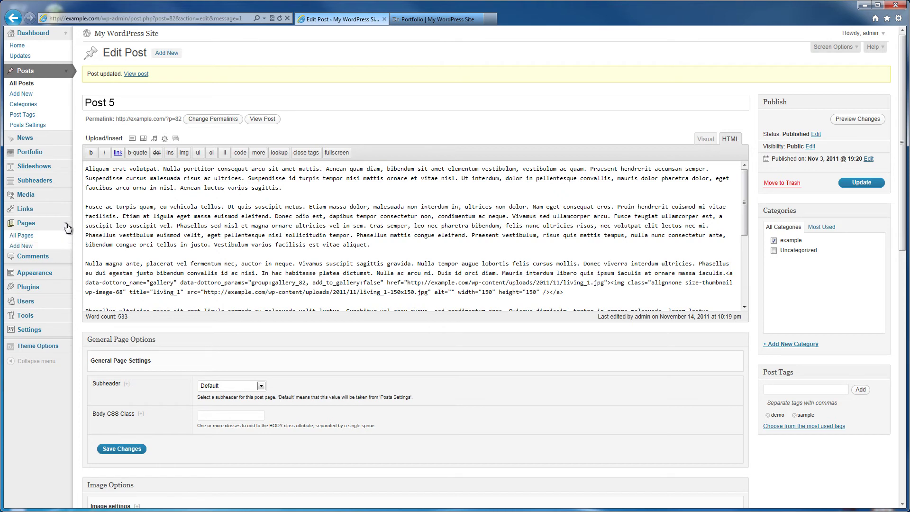
left_click(35, 236)
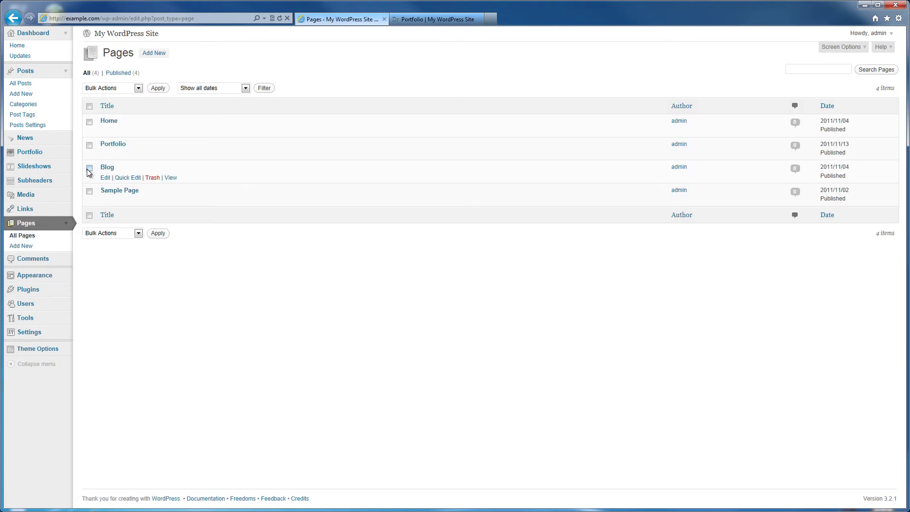
left_click(105, 156)
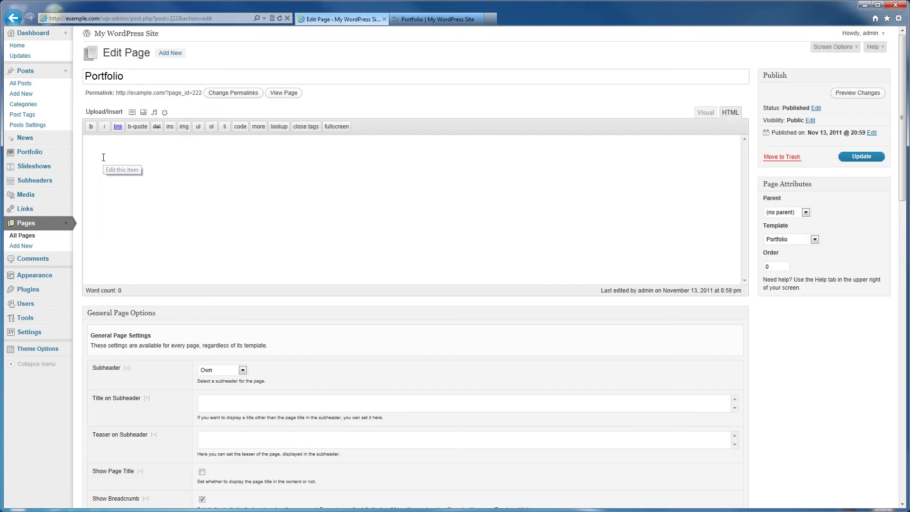
- Enable Separate Galleries in the Portfolio Page Settings and save the changes
scroll(79, 316, "down", 9)
scroll(79, 316, "down", 4)
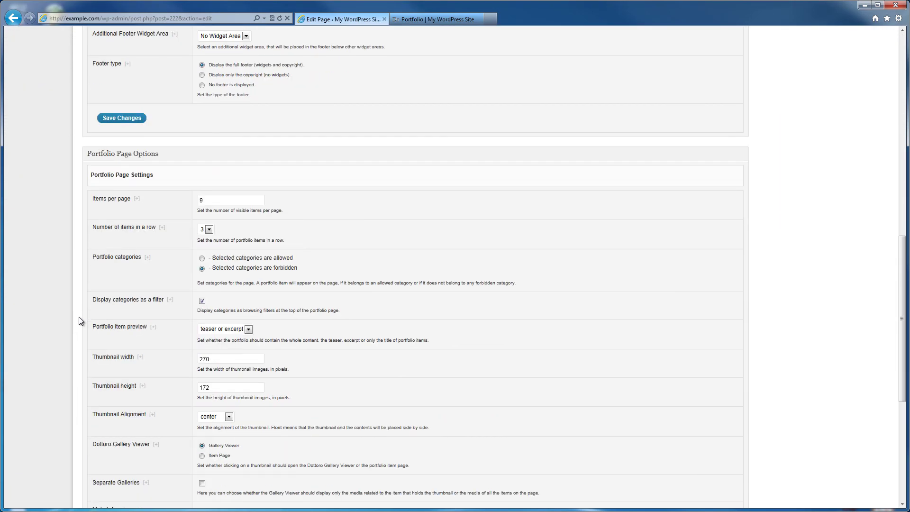
scroll(82, 289, "down", 5)
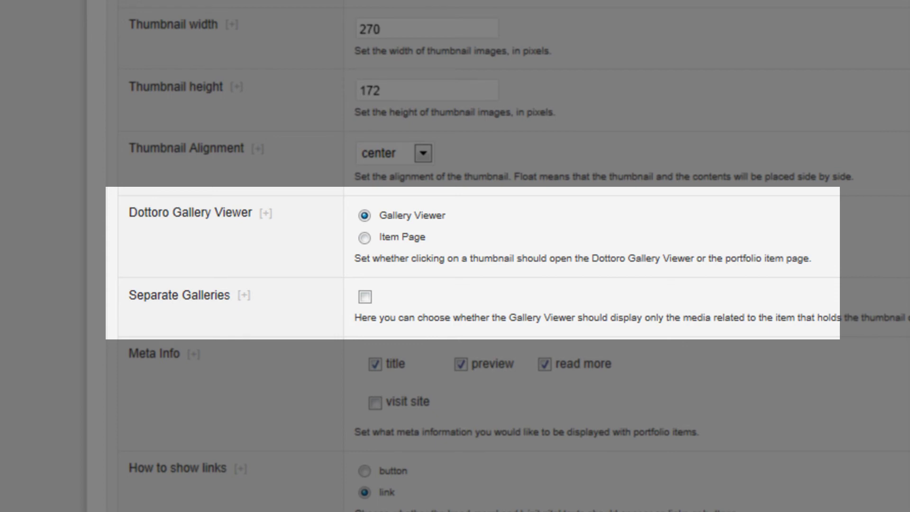
left_click(365, 297)
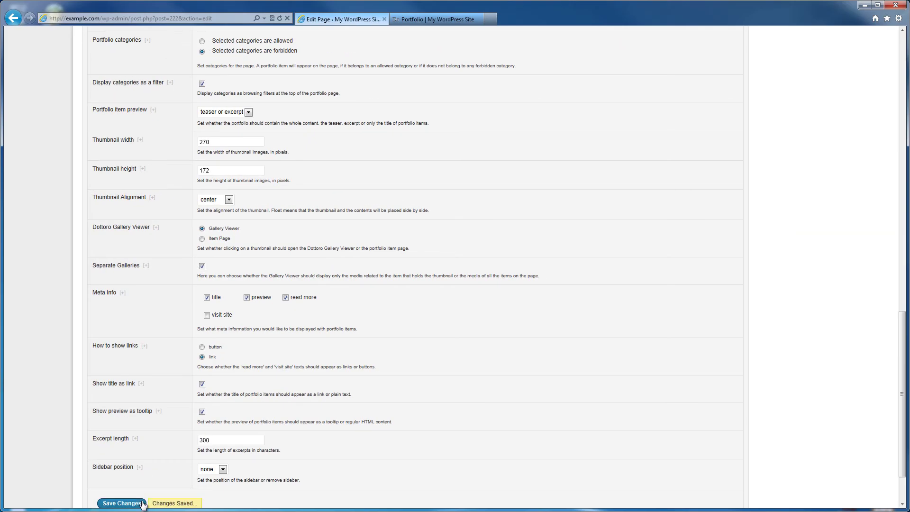
- Reload the published Portfolio page and preview the galleries of Portfolio Item 6 and Portfolio Item 5, closing each one
left_click(431, 21)
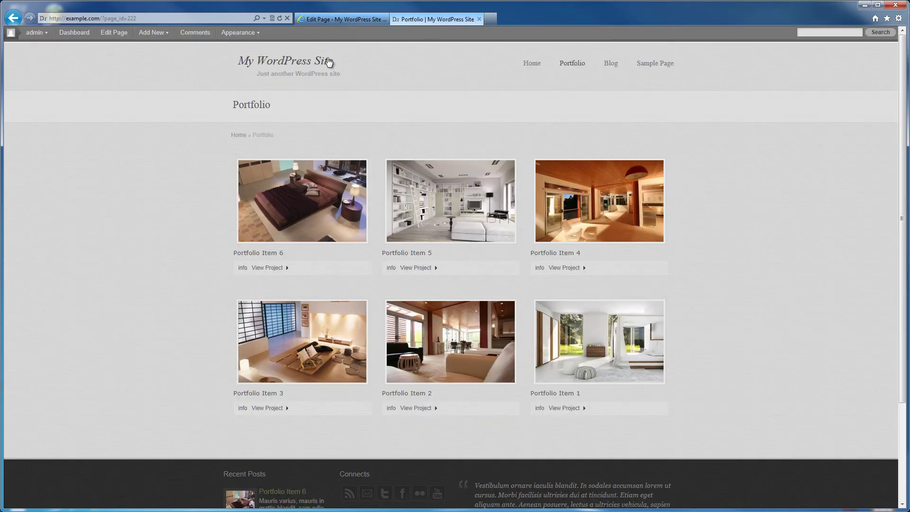
left_click(280, 18)
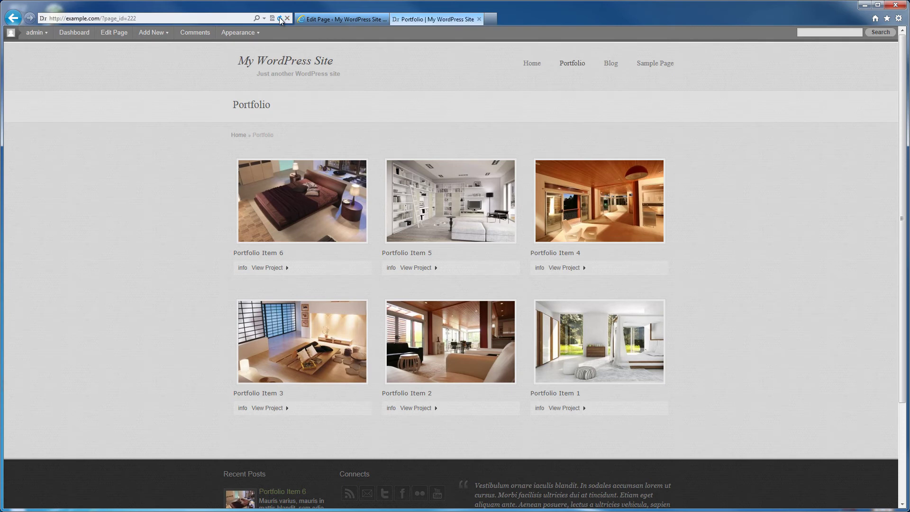
left_click(280, 220)
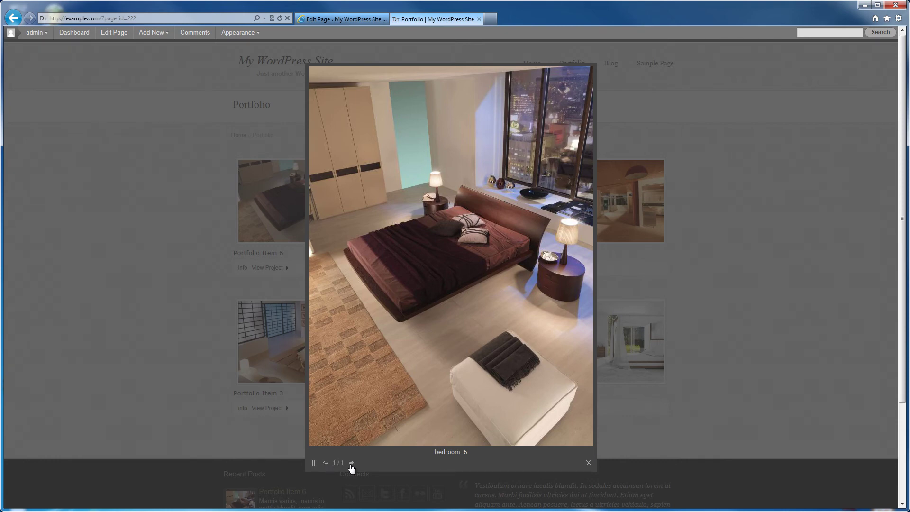
left_click(207, 273)
left_click(431, 229)
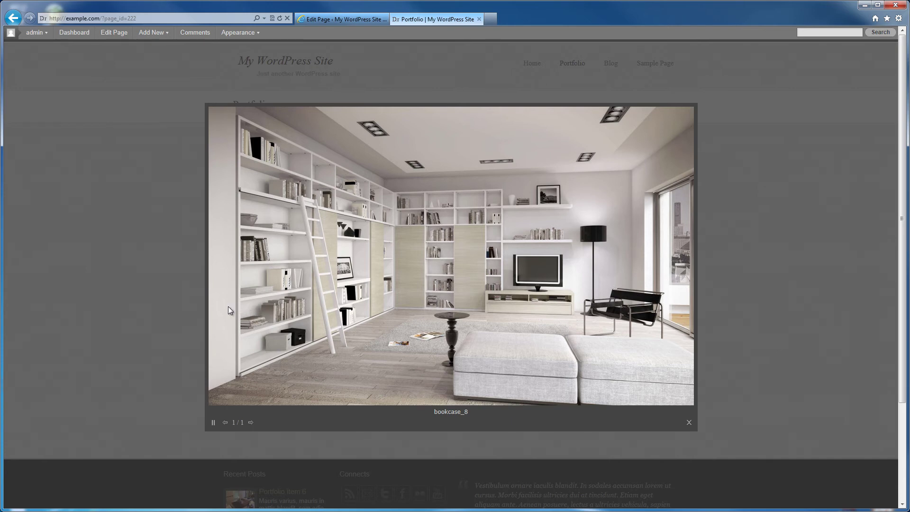
left_click(184, 311)
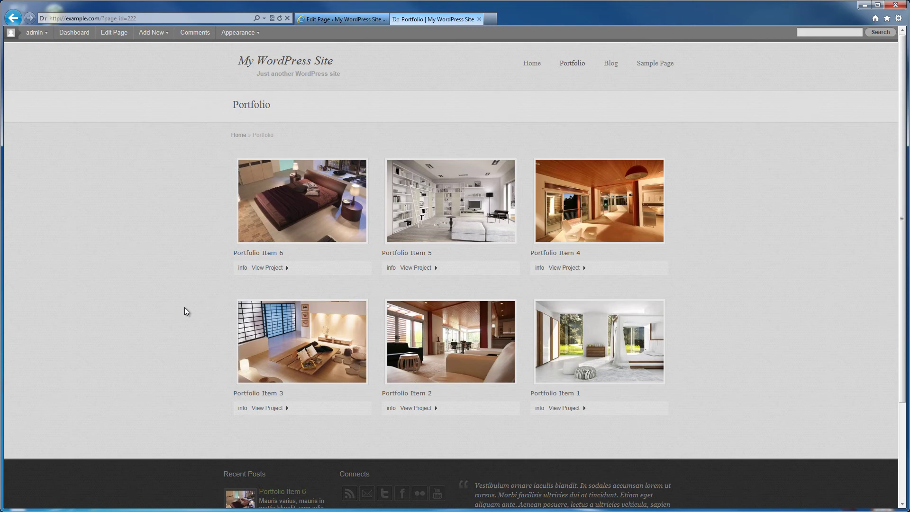
- In the admin's widget settings, move the inactive Dottoro Flickr Photos widget to the end of the Primary Sidebar, below Pages
left_click(320, 22)
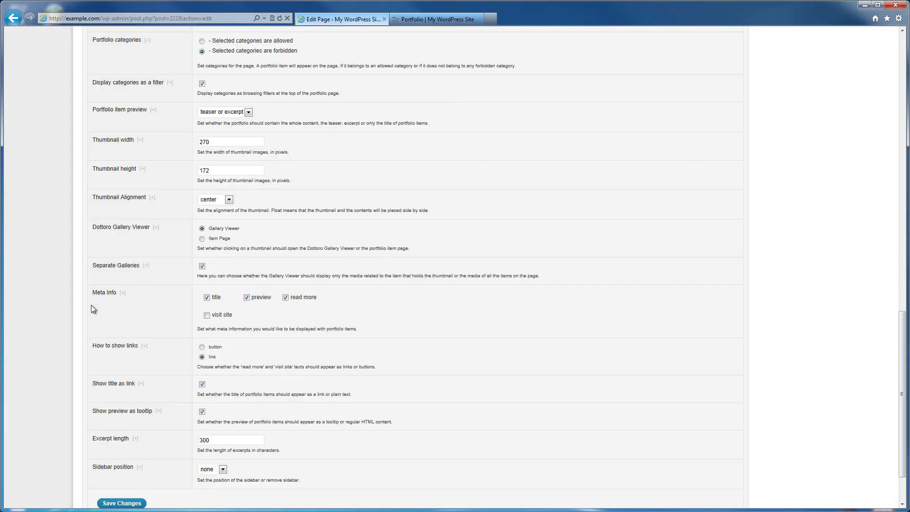
scroll(91, 310, "up", 20)
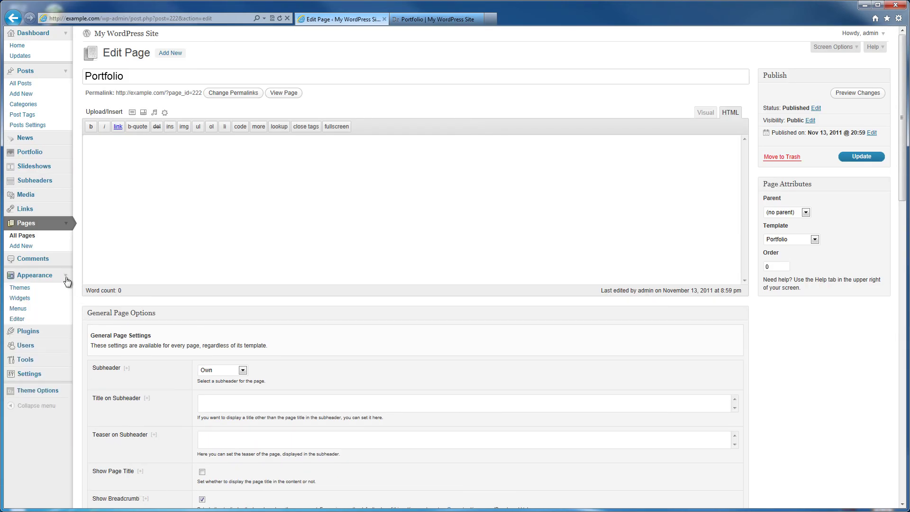
left_click(28, 299)
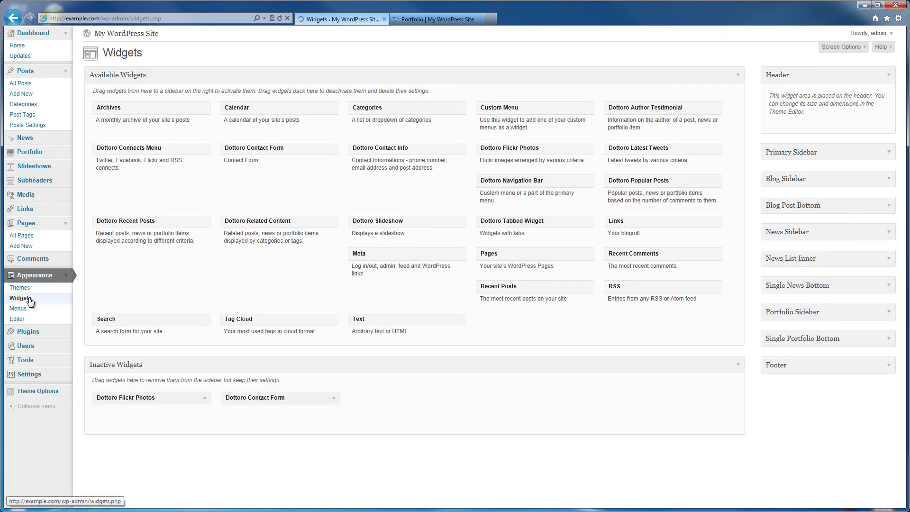
left_click(890, 145)
left_click_drag(269, 396, 806, 280)
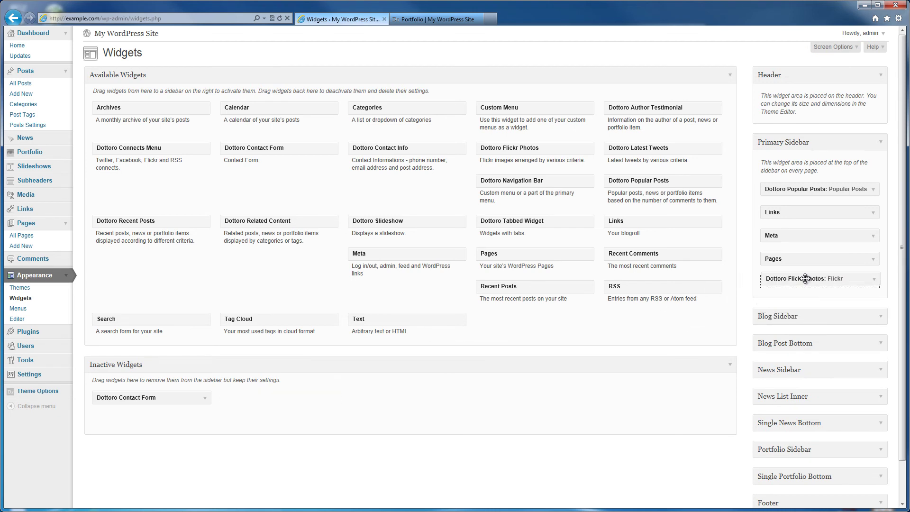
- Save the Flickr widget's settings with Use Dottoro Gallery Viewer enabled, and collapse the widget
left_click(873, 282)
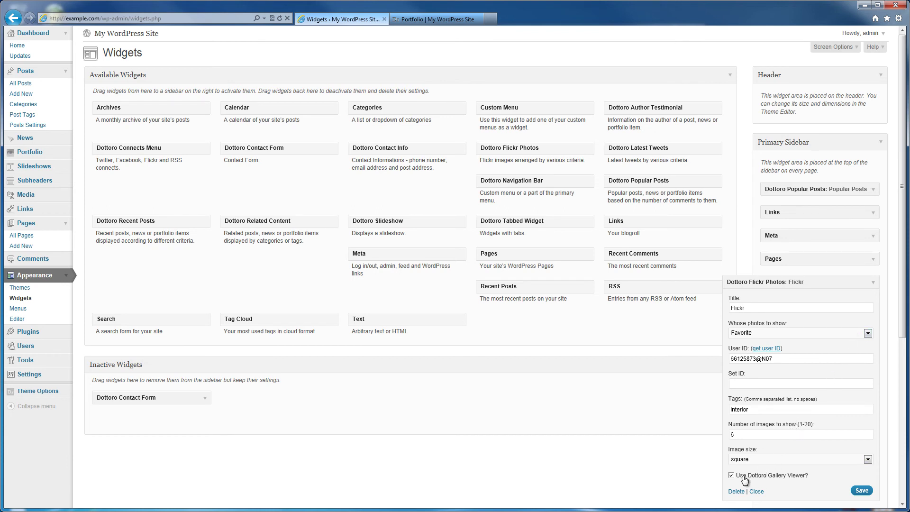
left_click(862, 491)
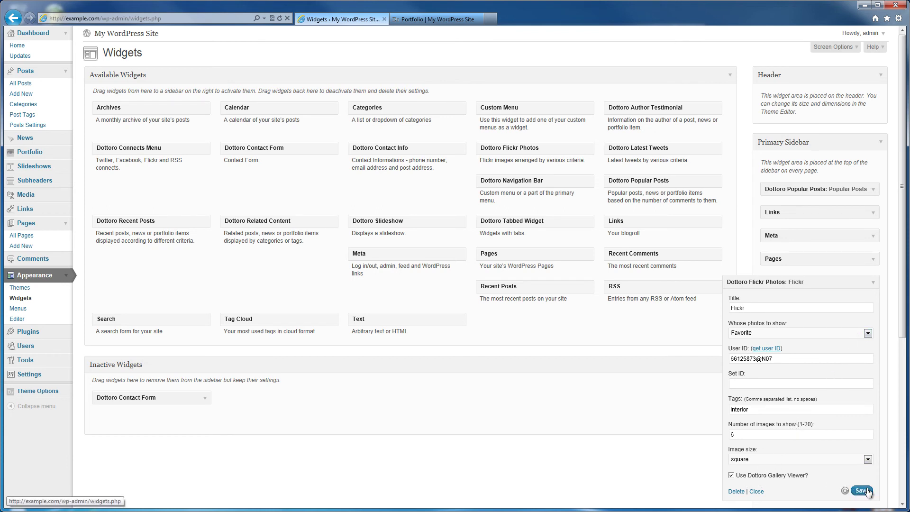
left_click(875, 284)
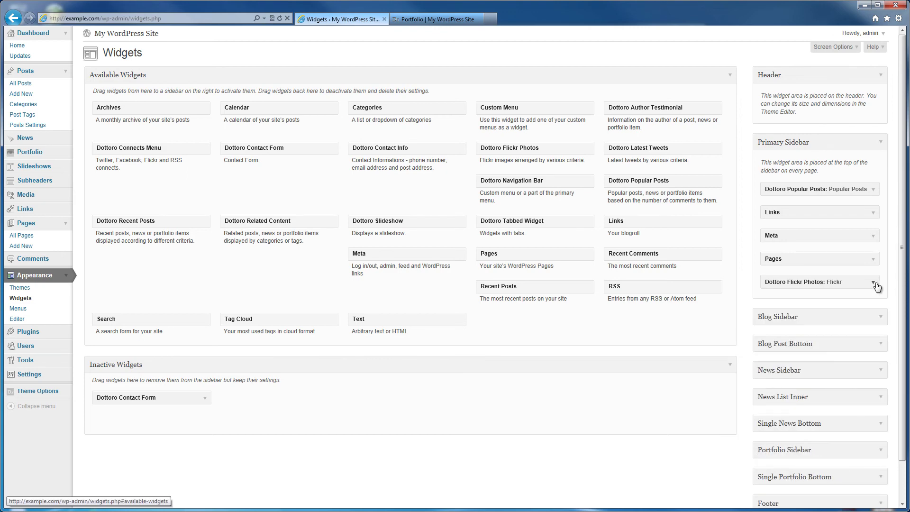
- Visit the site's Blog page, open the gallery from the first Flickr thumbnail in the sidebar, and close it
left_click(437, 19)
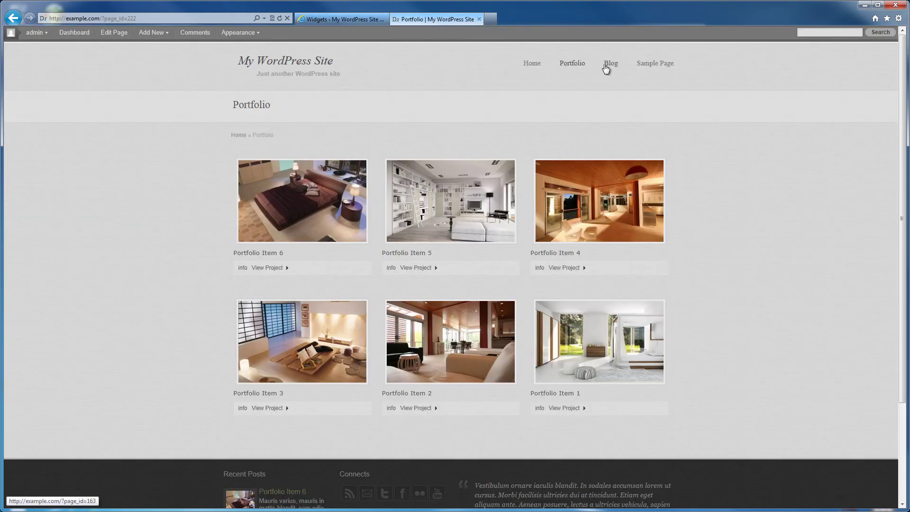
left_click(610, 68)
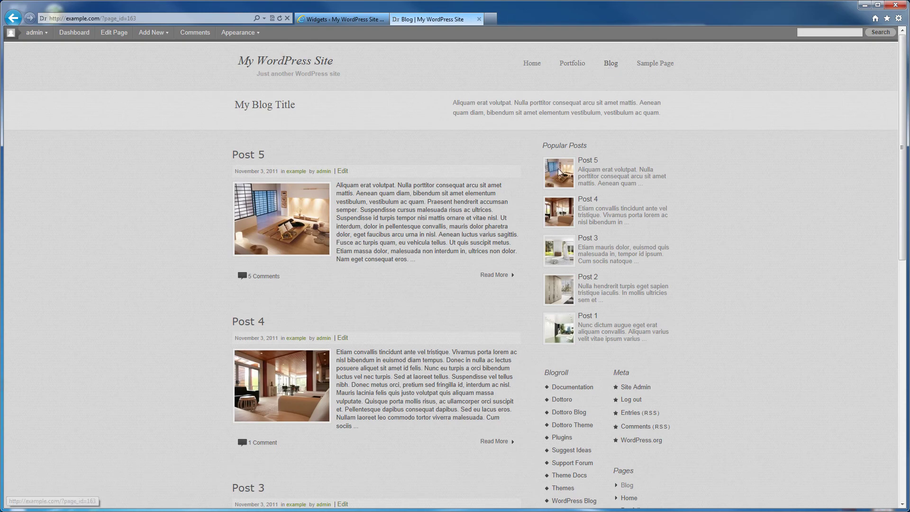
scroll(511, 272, "down", 5)
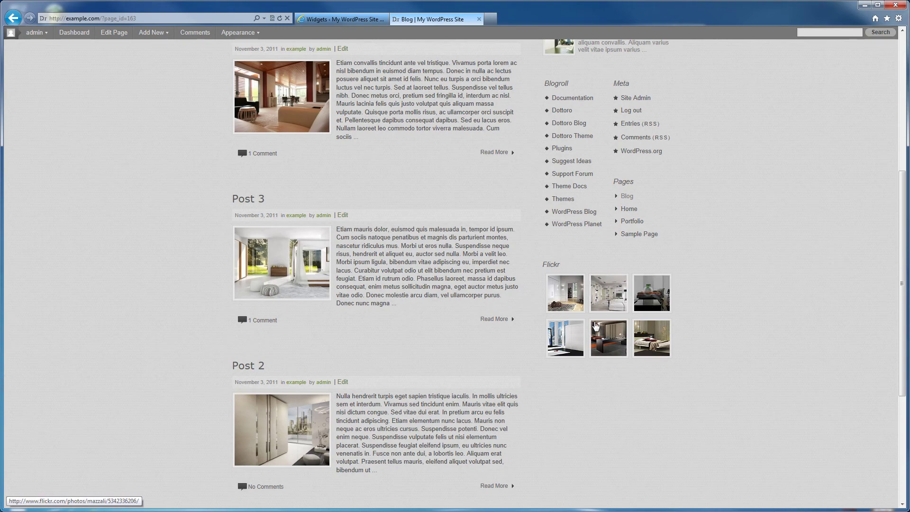
left_click(570, 309)
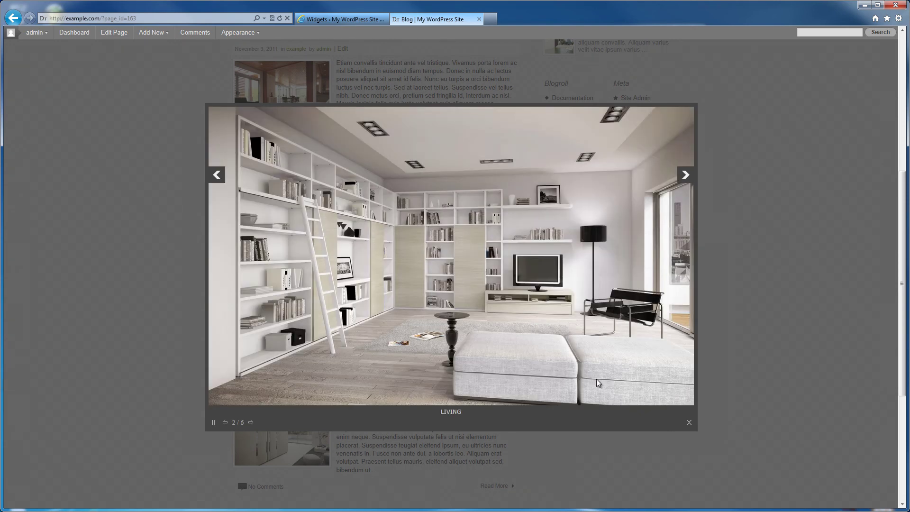
left_click(689, 424)
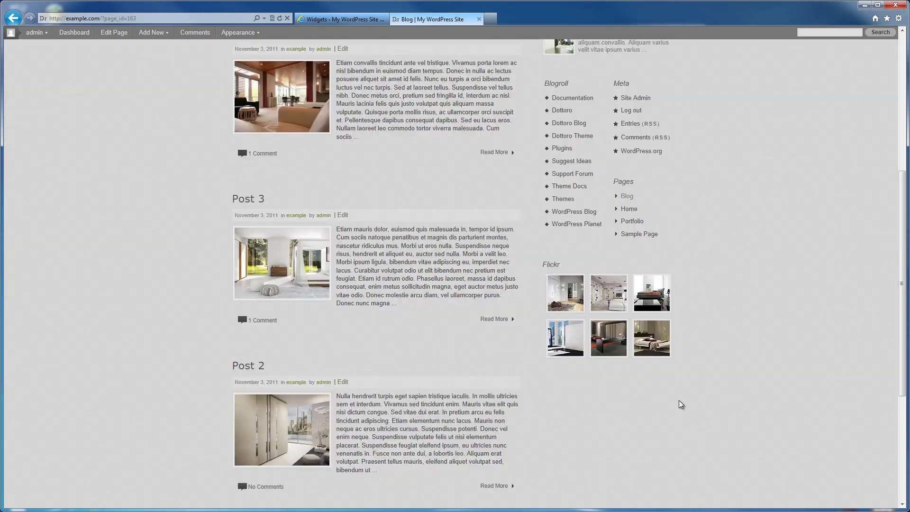
- Open the fourth Flickr thumbnail in the gallery, follow its title to the photo's Flickr page, then return and close the gallery
left_click(572, 347)
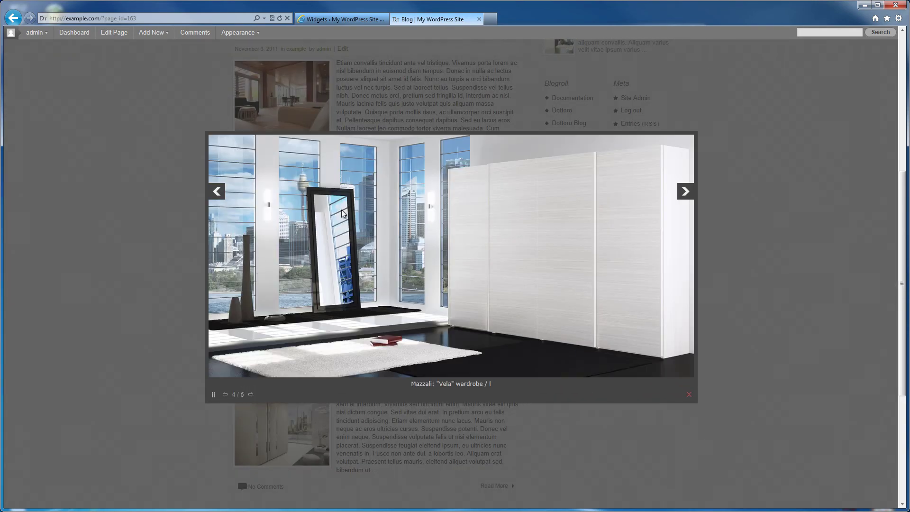
left_click(450, 388)
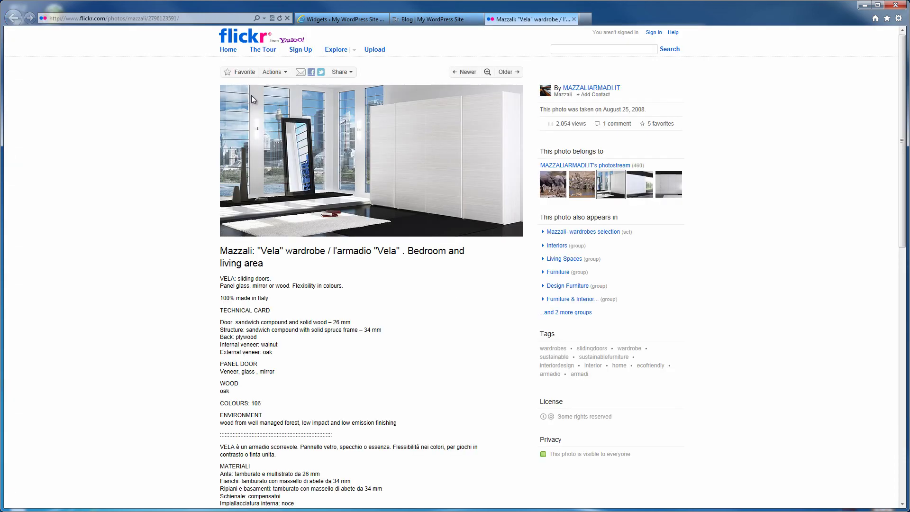
left_click(432, 22)
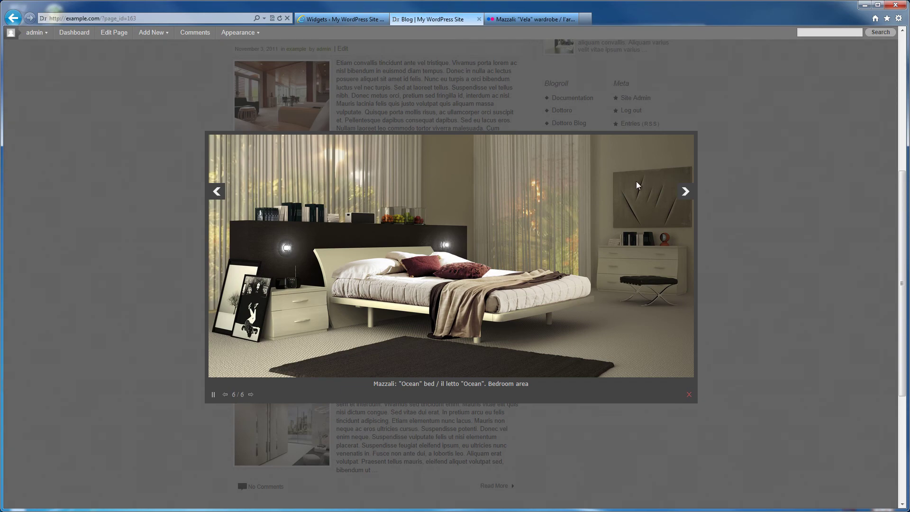
left_click(690, 395)
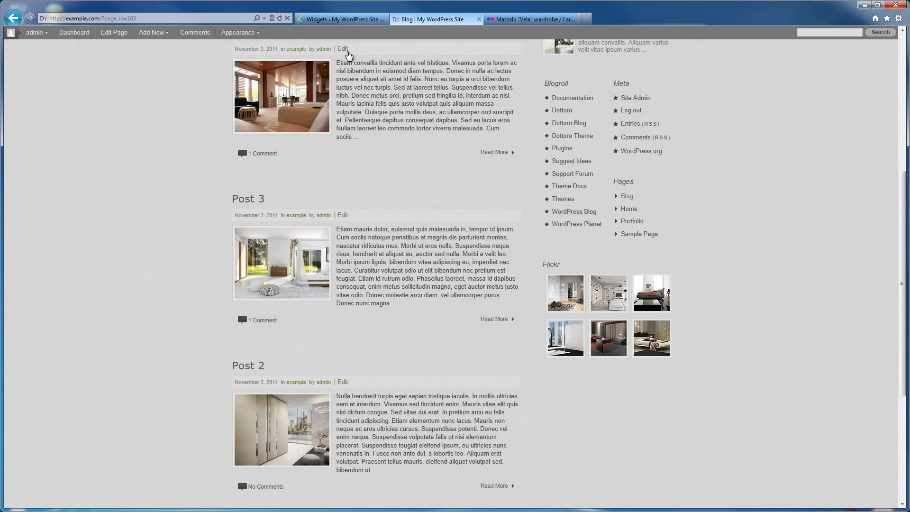
- Go back to the admin's page list and open Sample Page for editing
left_click(331, 21)
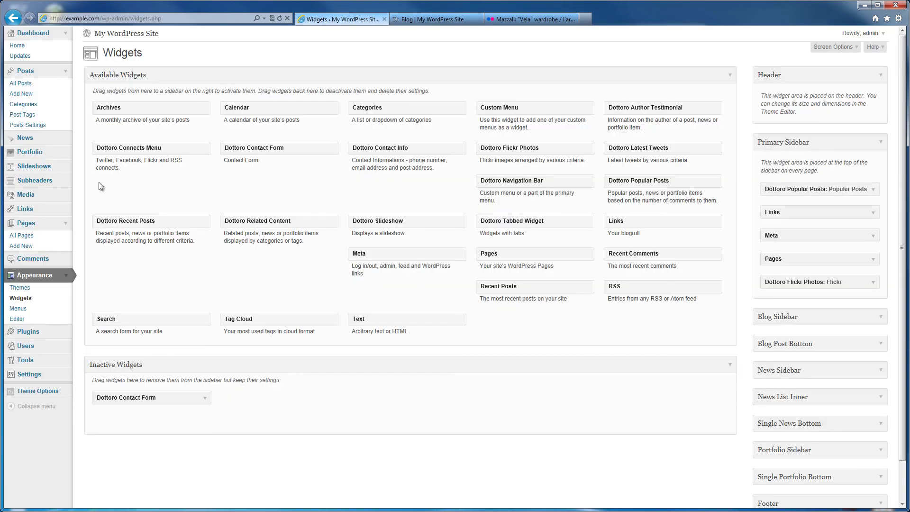
left_click(35, 236)
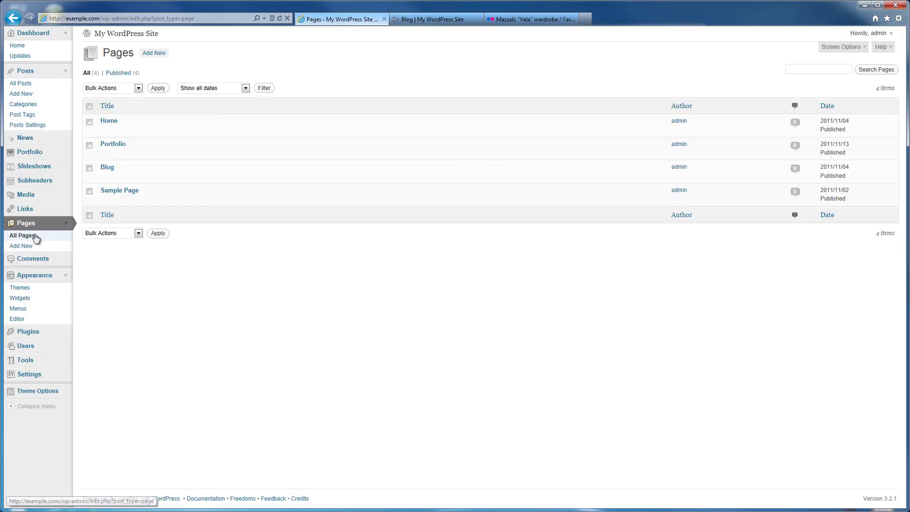
left_click(105, 200)
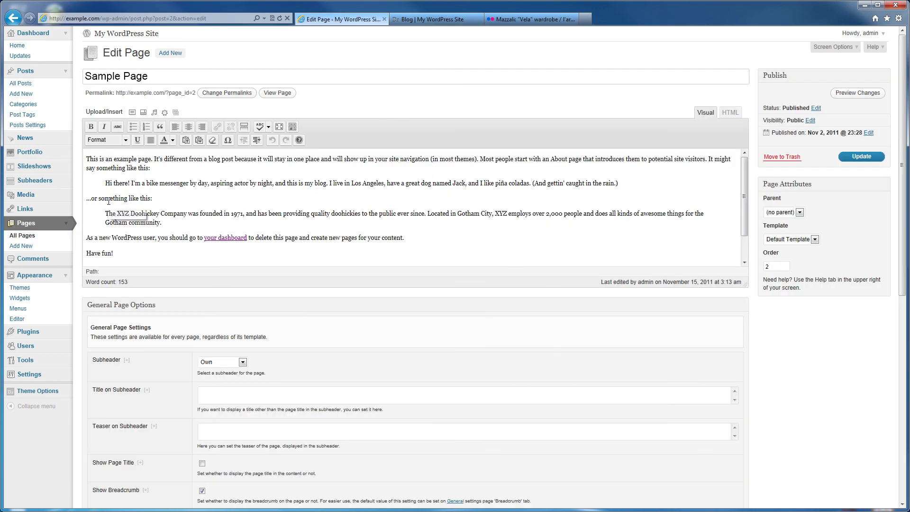
- Review the images in Sample Page's gallery through the Add an Image dialog, and close the dialog
left_click(132, 113)
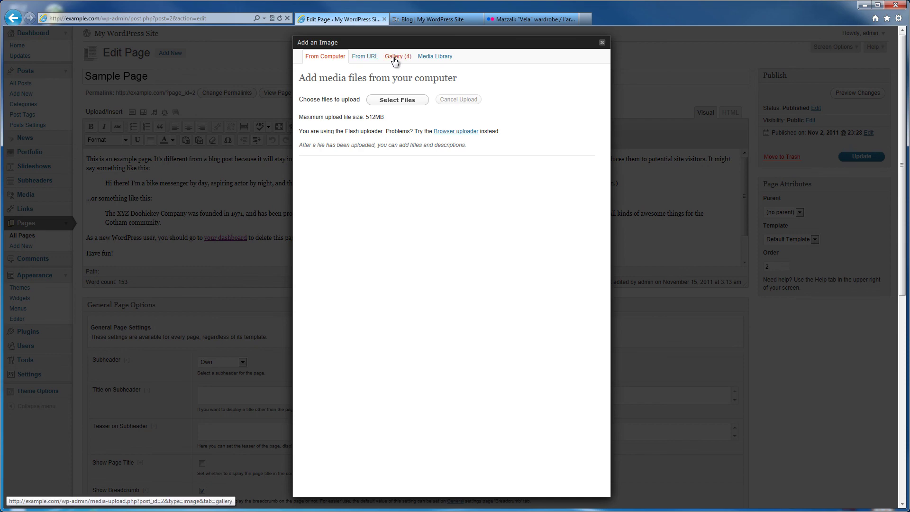
left_click(395, 57)
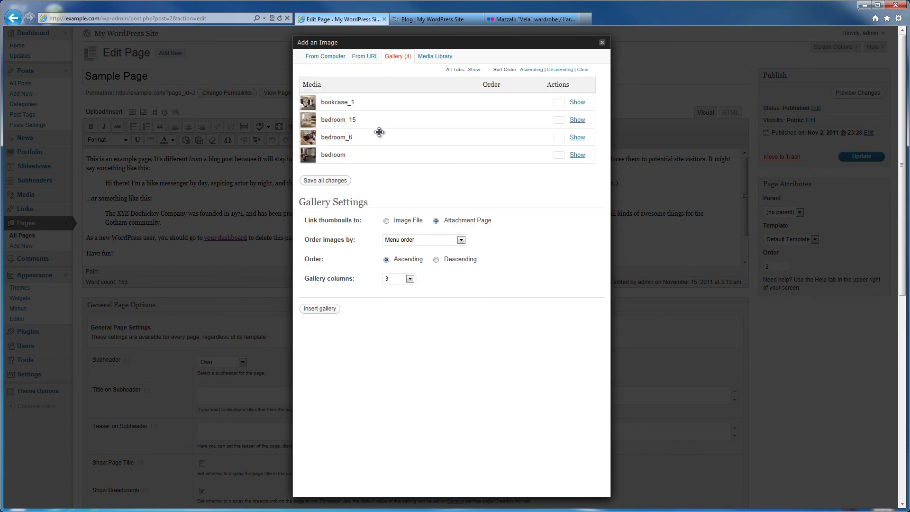
left_click(603, 43)
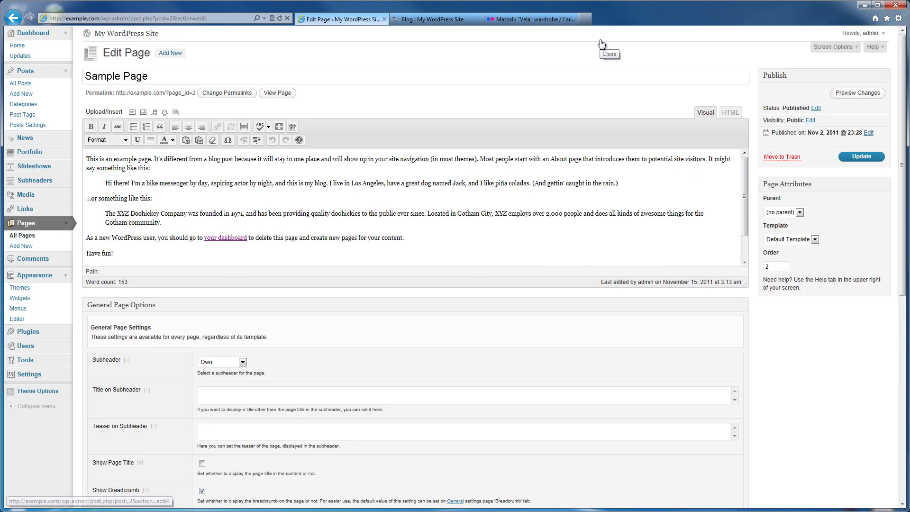
- Add the shortcode [gallery /] on a new line below "Have fun!" and update Sample Page
left_click(151, 255)
key("Return")
type("[gallery /")
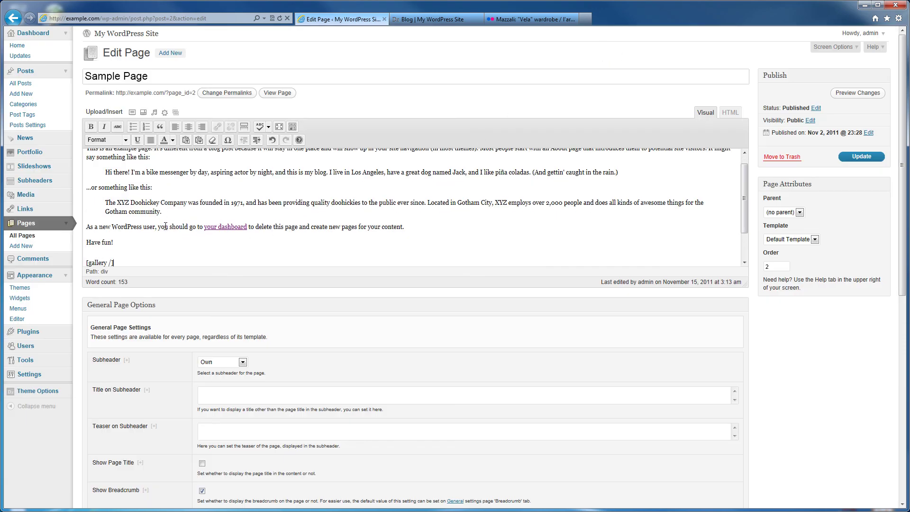
left_click(862, 158)
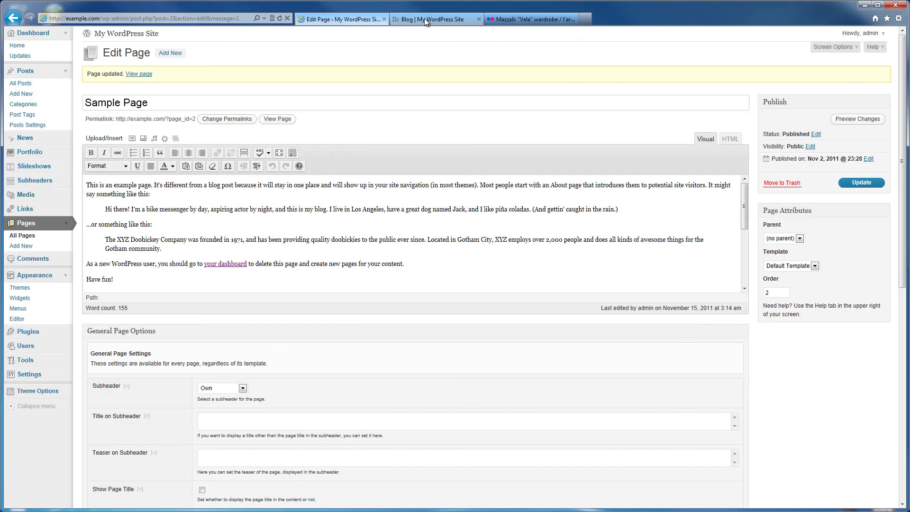
- Visit the published Sample Page and open its gallery from the second thumbnail, the bedroom with the dark red bed
left_click(425, 19)
left_click(660, 67)
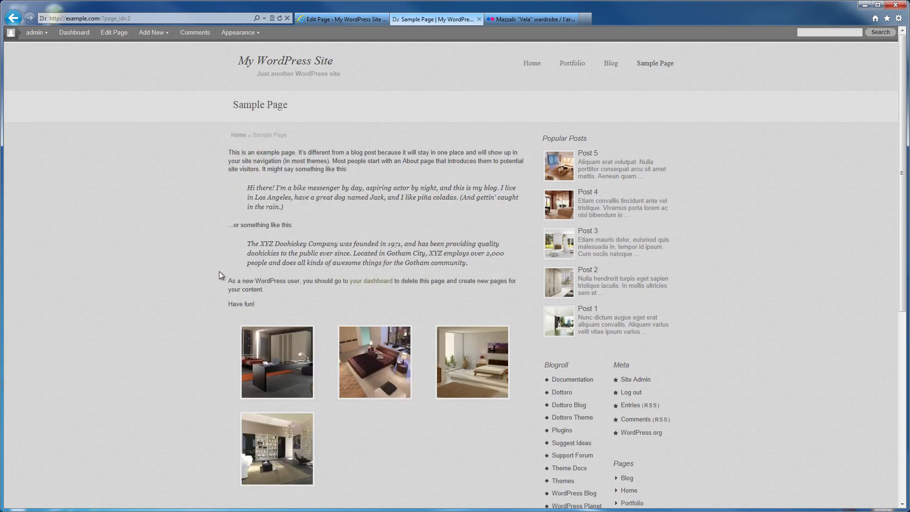
scroll(217, 274, "down", 2)
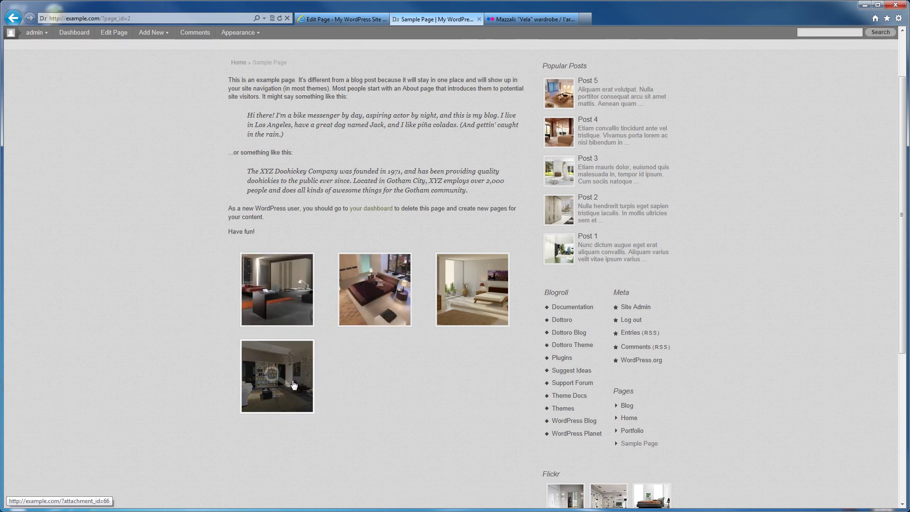
left_click(358, 307)
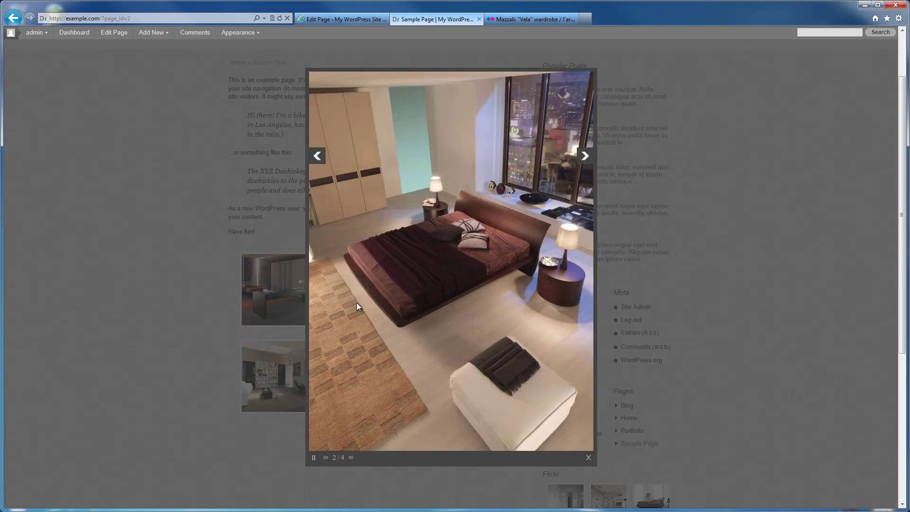